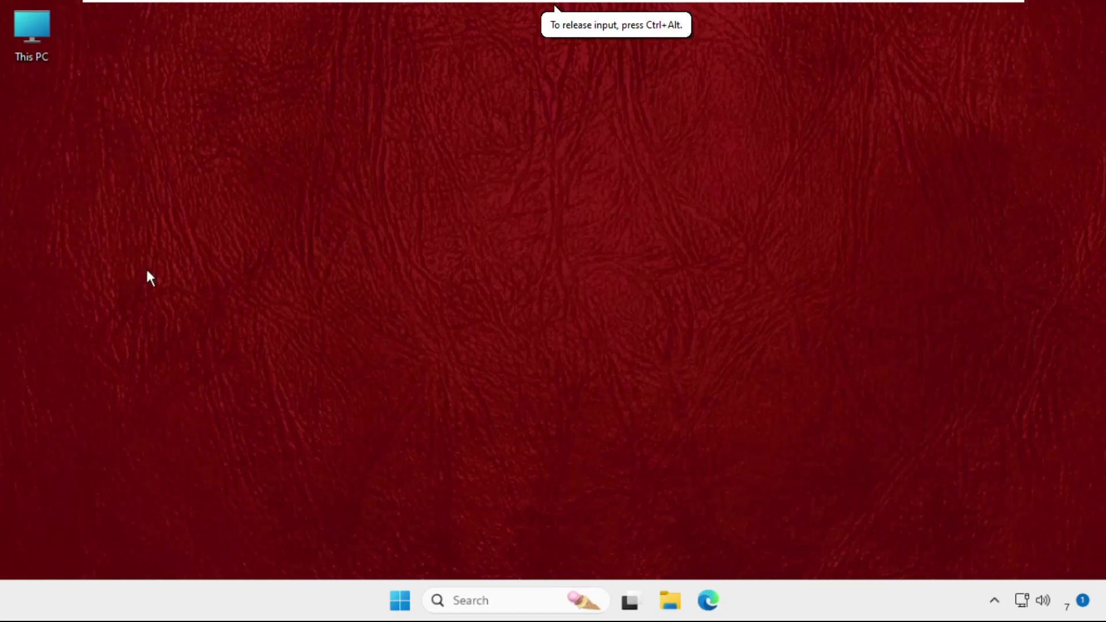
Step: Open This PC, reposition and close it, then refresh the desktop
{"action": "double_click", "coordinate": [35, 36]}
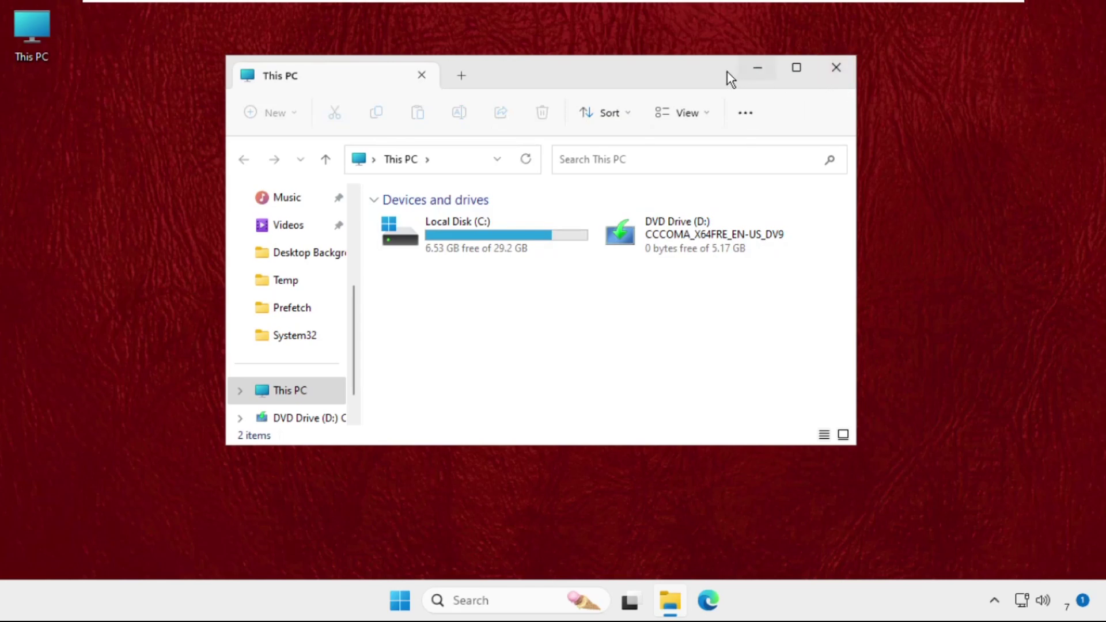
{"action": "left_click_drag", "start_coordinate": [727, 71], "coordinate": [822, 129]}
{"action": "left_click", "coordinate": [933, 127]}
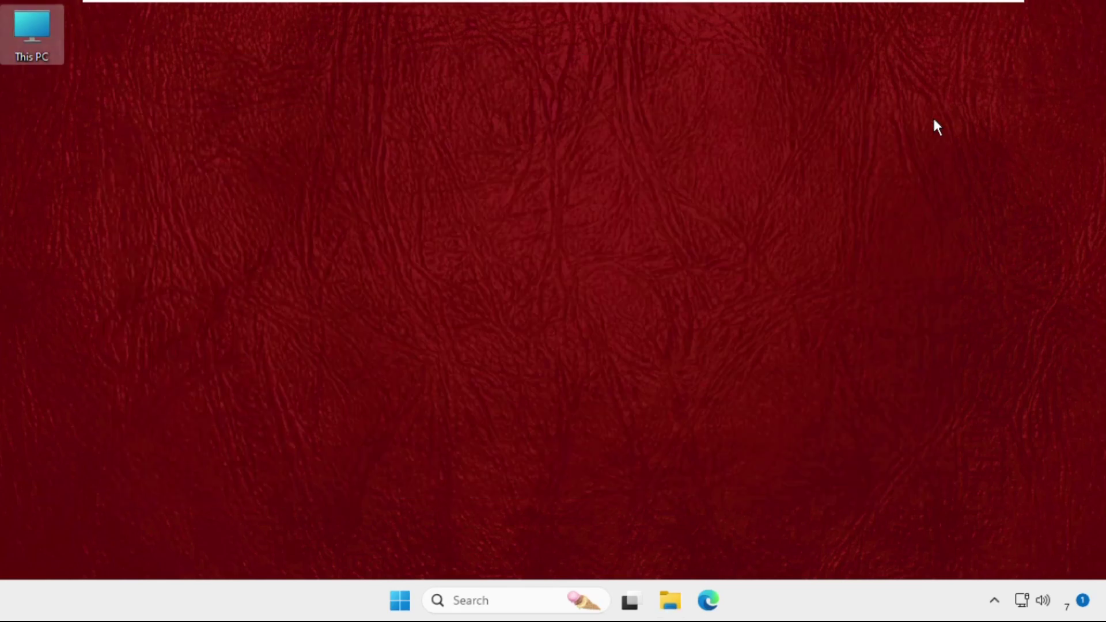
{"action": "right_click", "coordinate": [323, 180]}
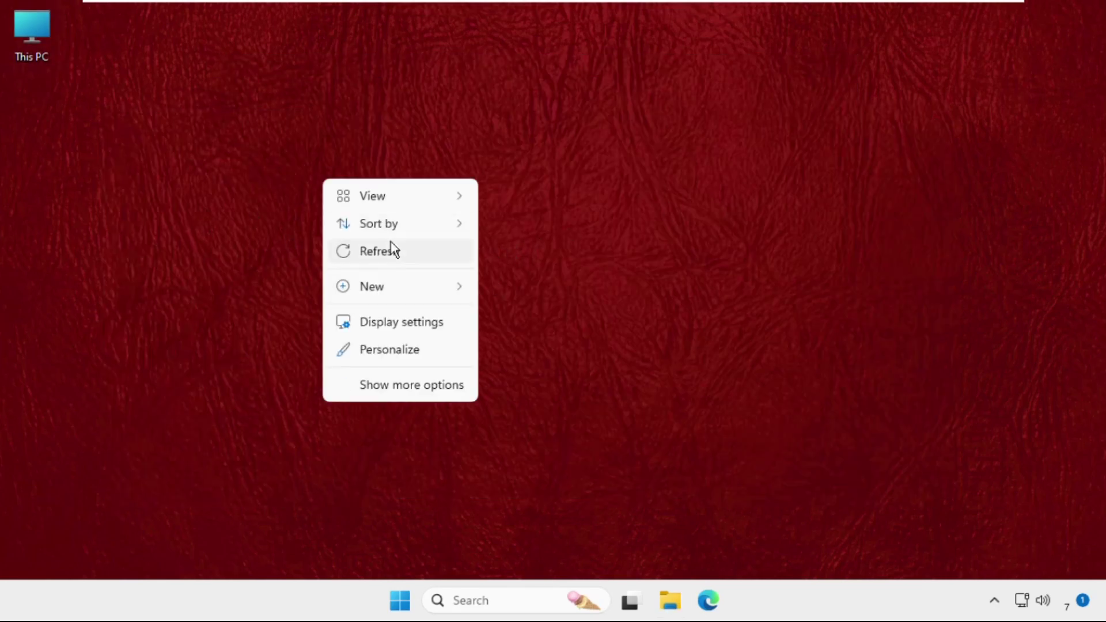
{"action": "left_click", "coordinate": [387, 254]}
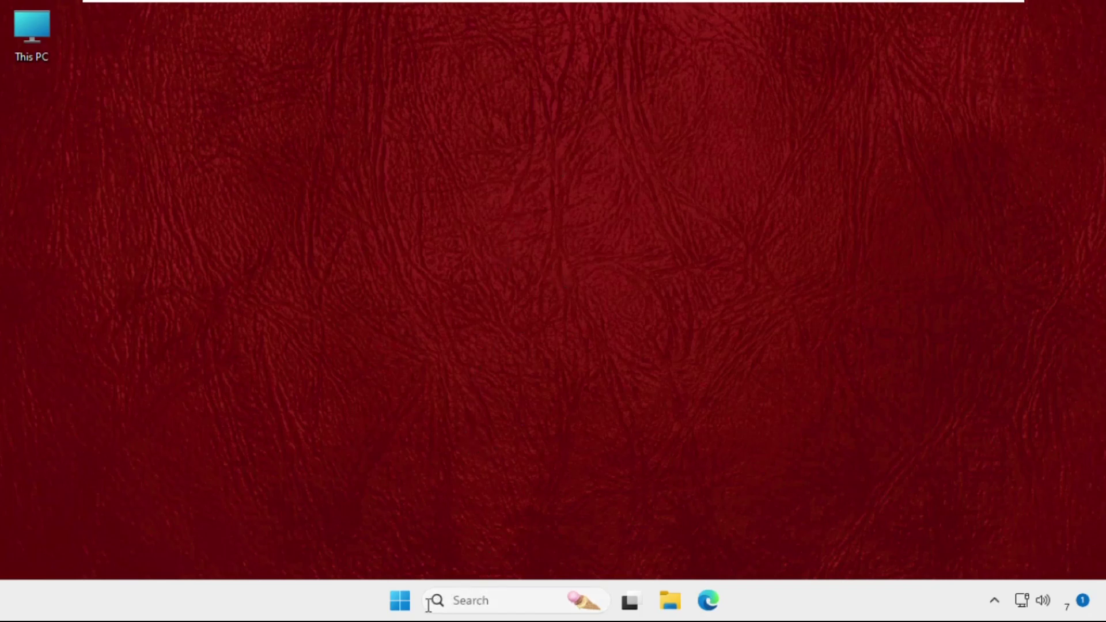
Step: Launch Device Manager from the Start button's quick menu after abandoning a search for 'device'
{"action": "left_click", "coordinate": [458, 602]}
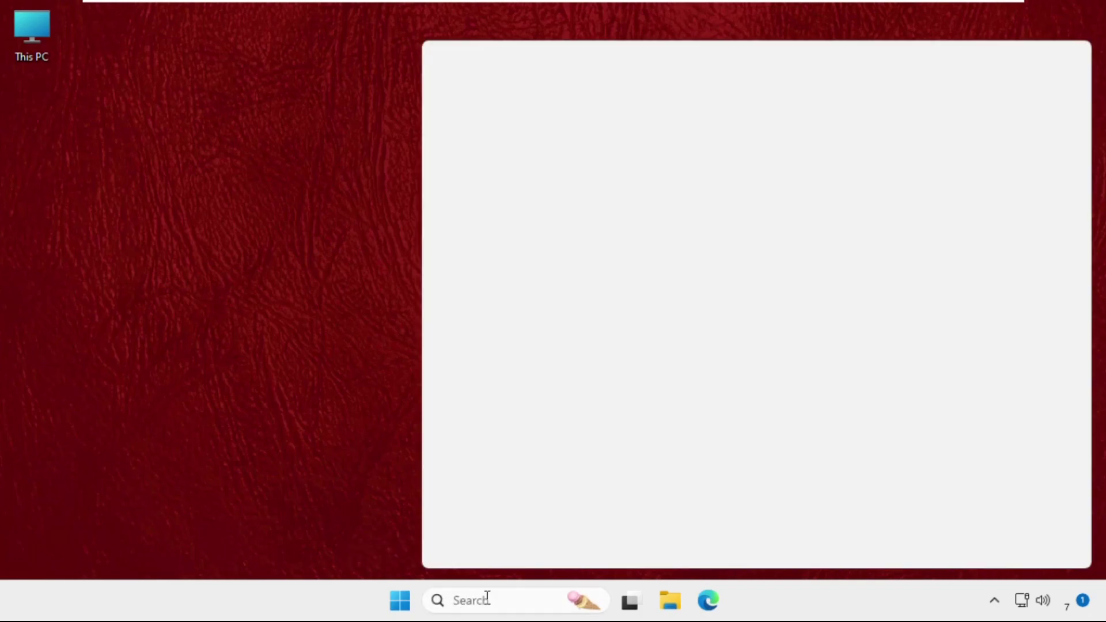
{"action": "type", "text": "device"}
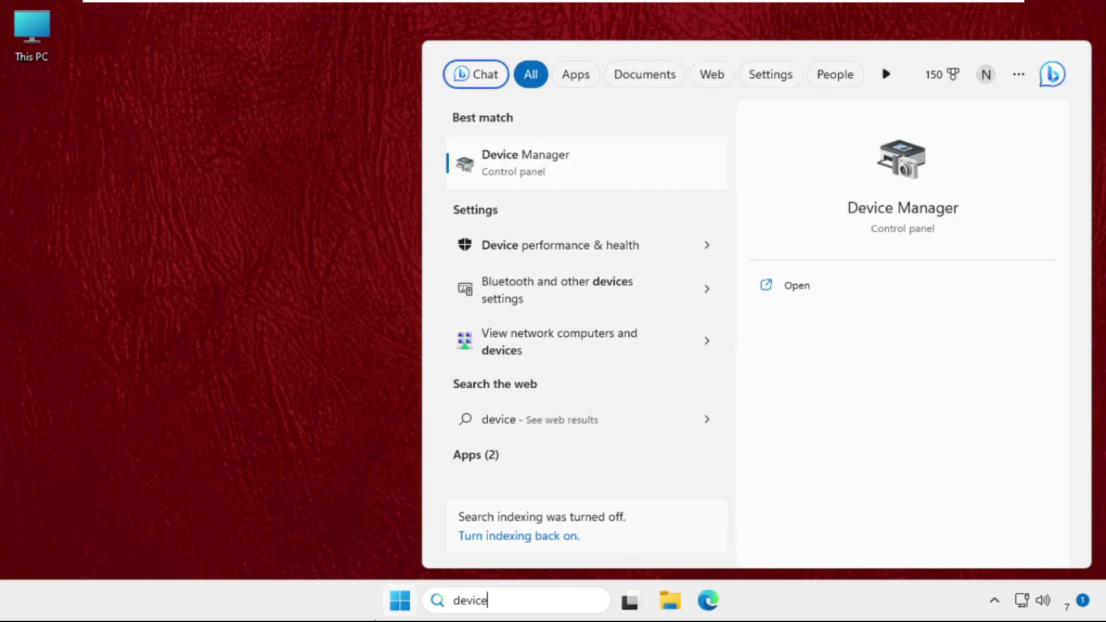
{"action": "left_click", "coordinate": [363, 552]}
{"action": "right_click", "coordinate": [405, 609]}
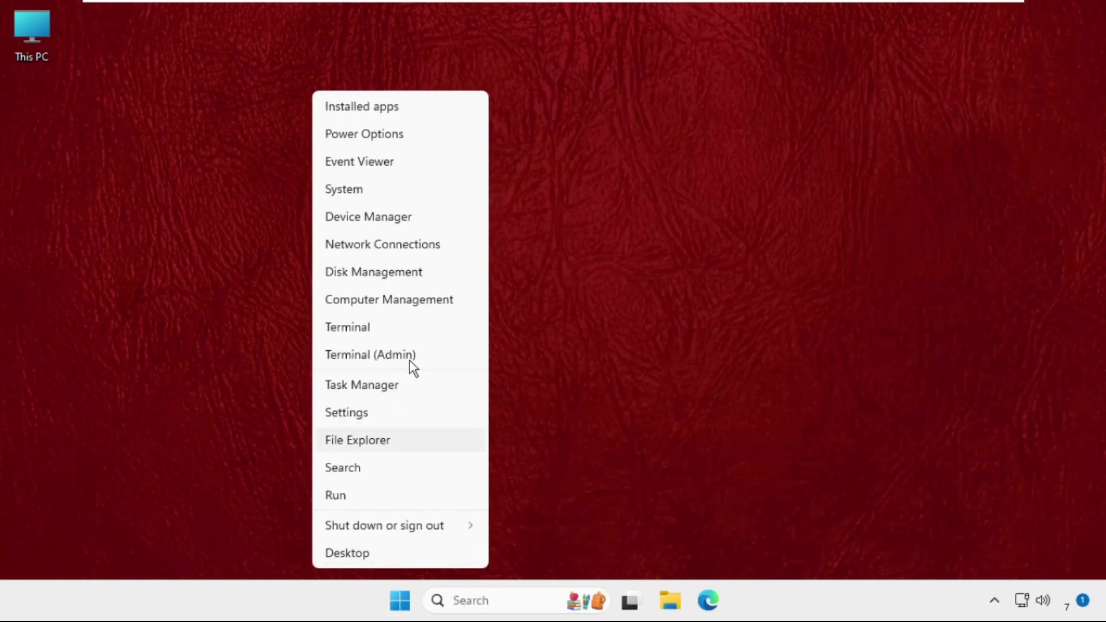
{"action": "left_click", "coordinate": [382, 225]}
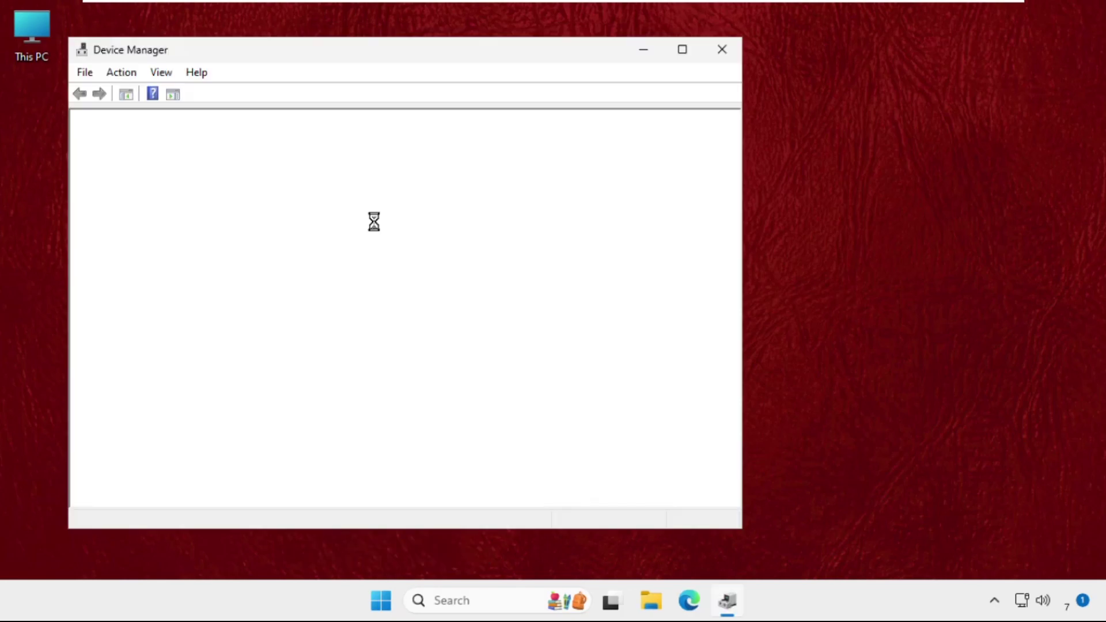
{"action": "left_click_drag", "start_coordinate": [258, 60], "coordinate": [440, 79]}
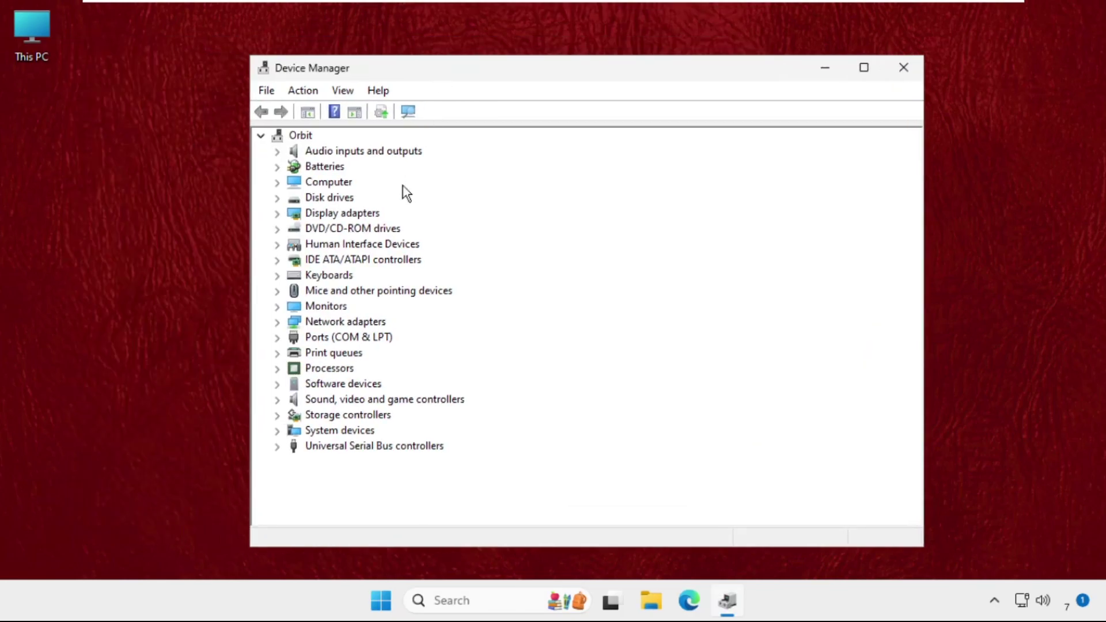
Step: Show the Driver tab of the Microsoft Basic Display Adapter's properties under Display adapters
{"action": "left_click", "coordinate": [277, 214]}
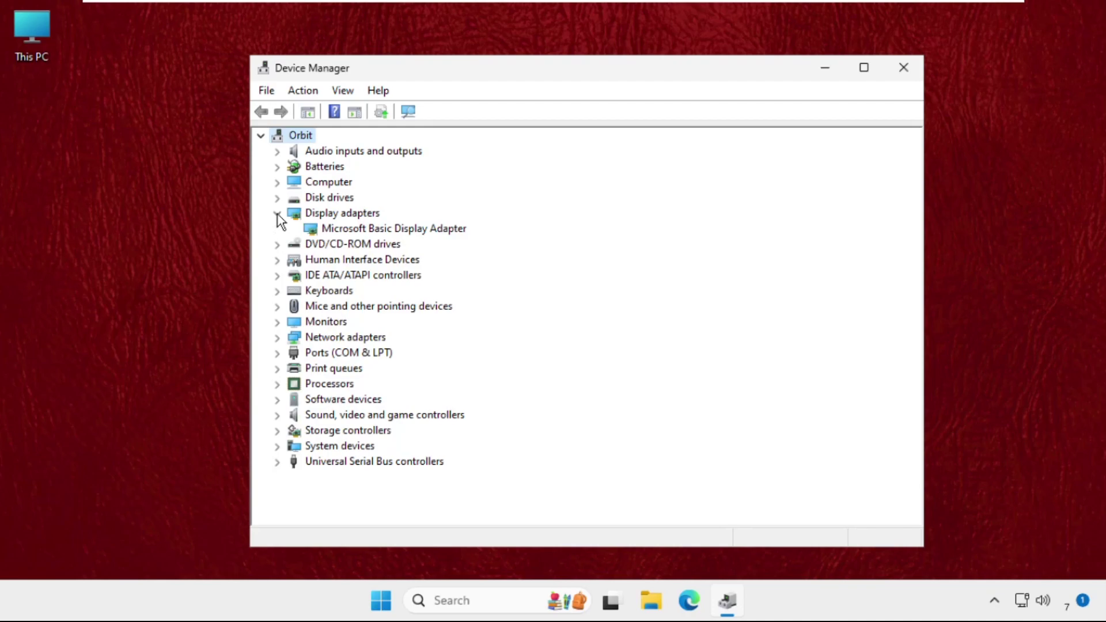
{"action": "right_click", "coordinate": [345, 232]}
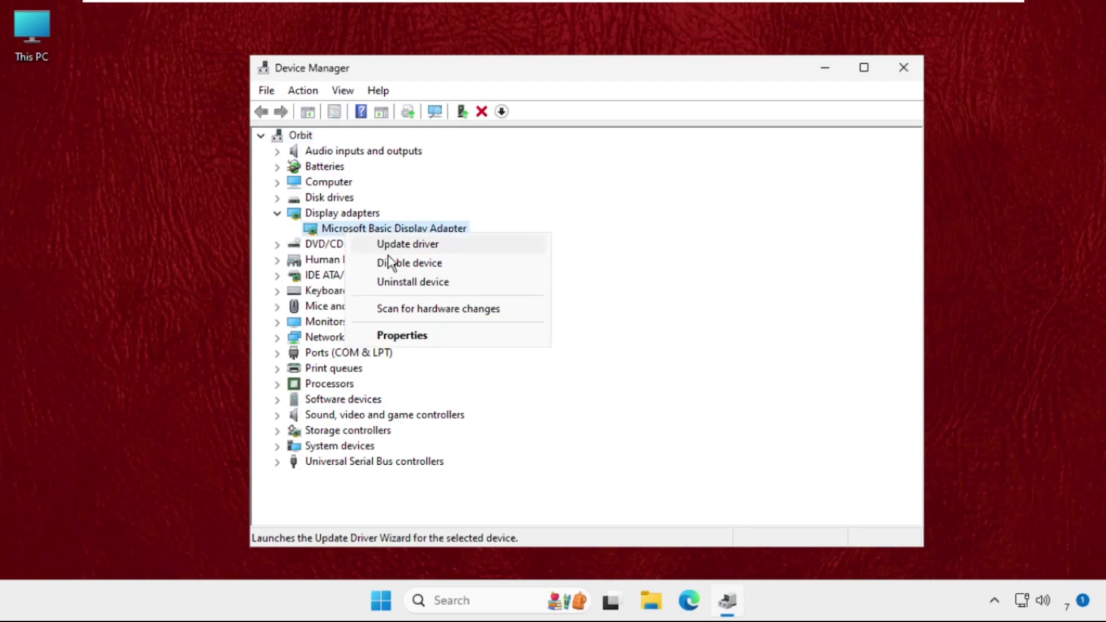
{"action": "left_click", "coordinate": [396, 334]}
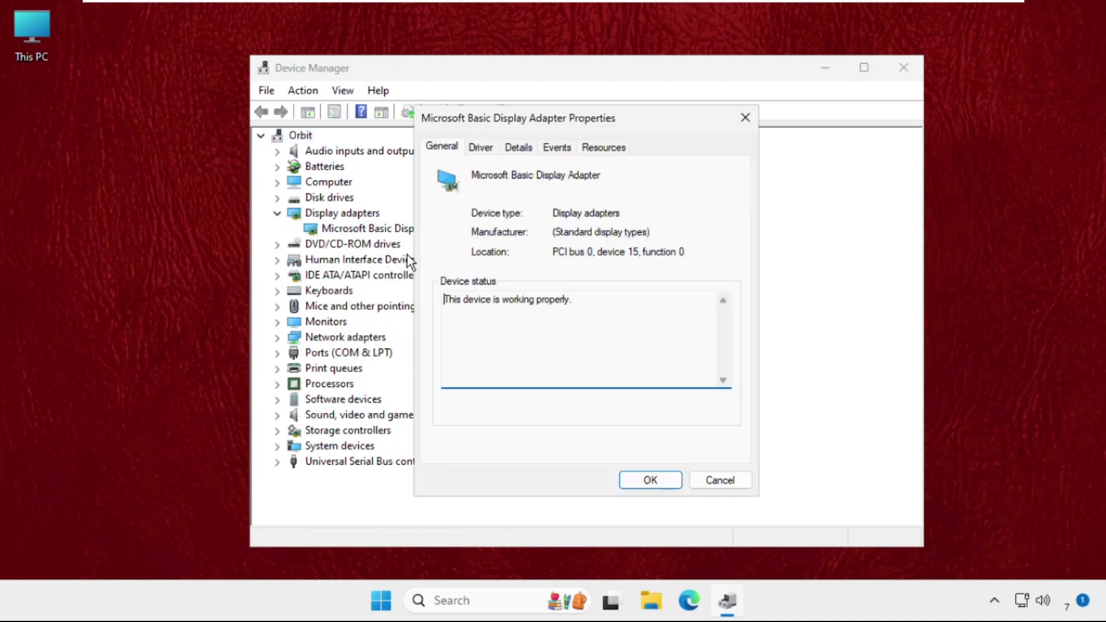
{"action": "left_click", "coordinate": [486, 150]}
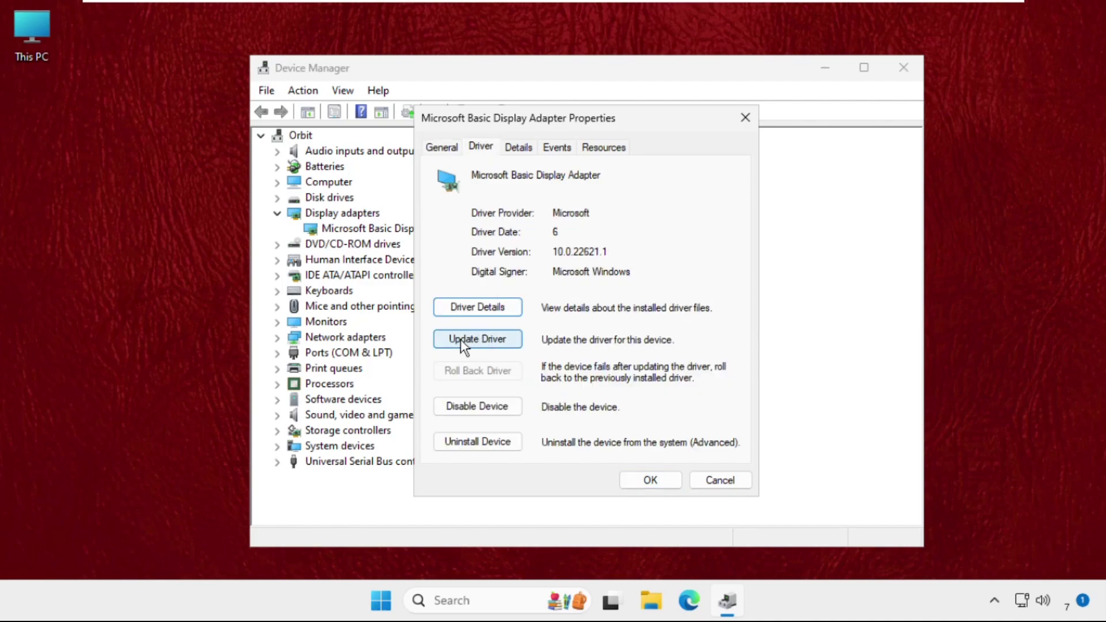
Step: Search automatically for a Microsoft Basic Display Adapter driver, then close the wizard, Properties and Device Manager
{"action": "left_click", "coordinate": [476, 340]}
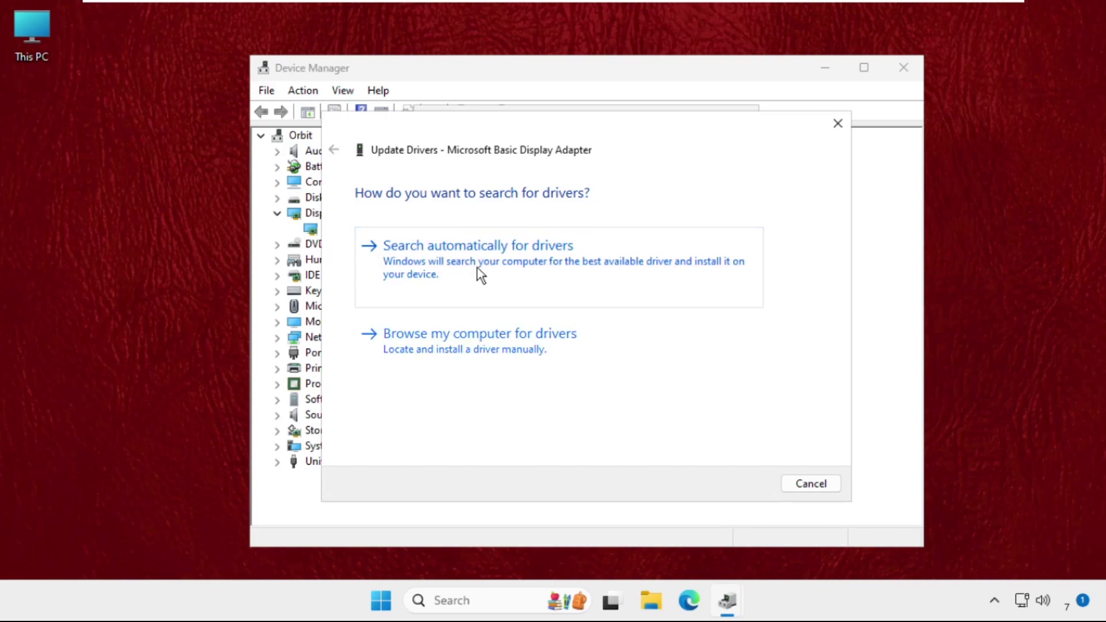
{"action": "left_click", "coordinate": [460, 279]}
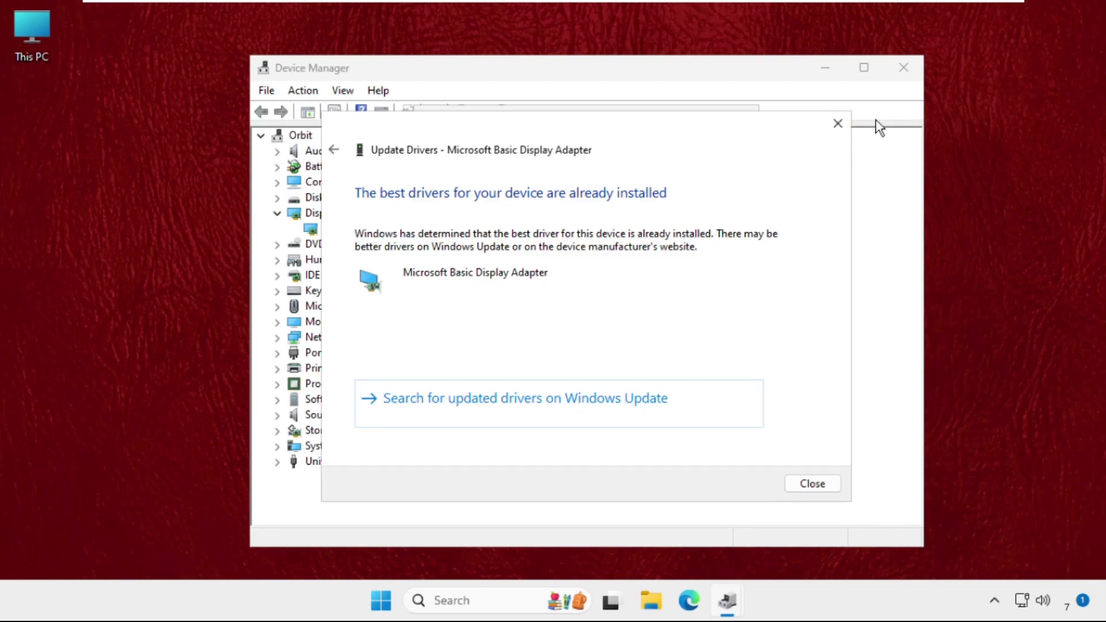
{"action": "left_click", "coordinate": [838, 128]}
{"action": "left_click", "coordinate": [745, 118]}
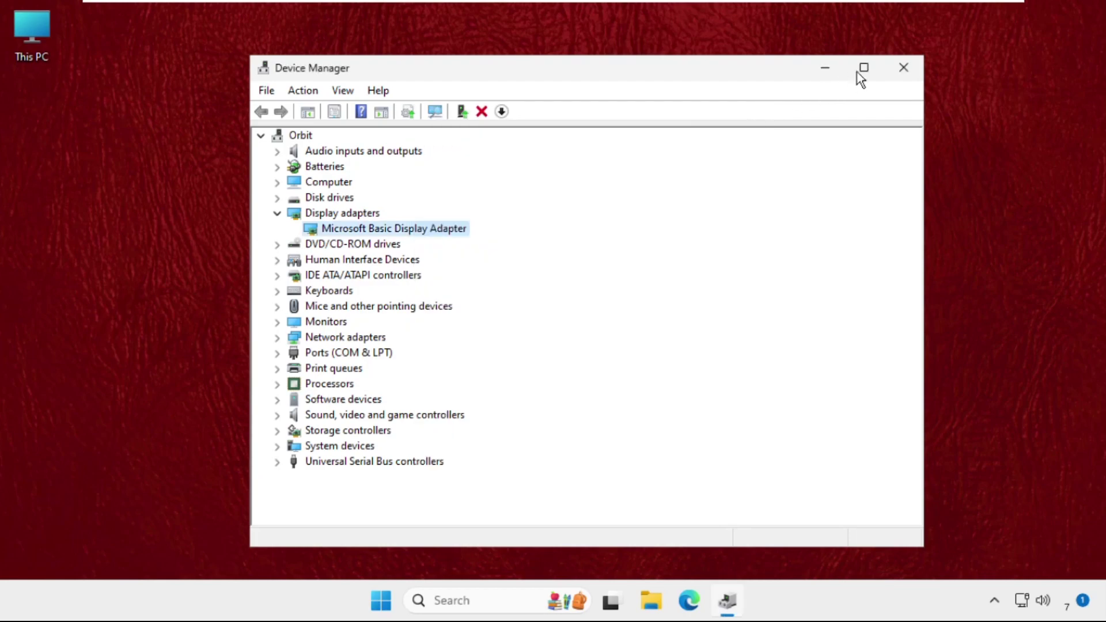
{"action": "left_click", "coordinate": [902, 70]}
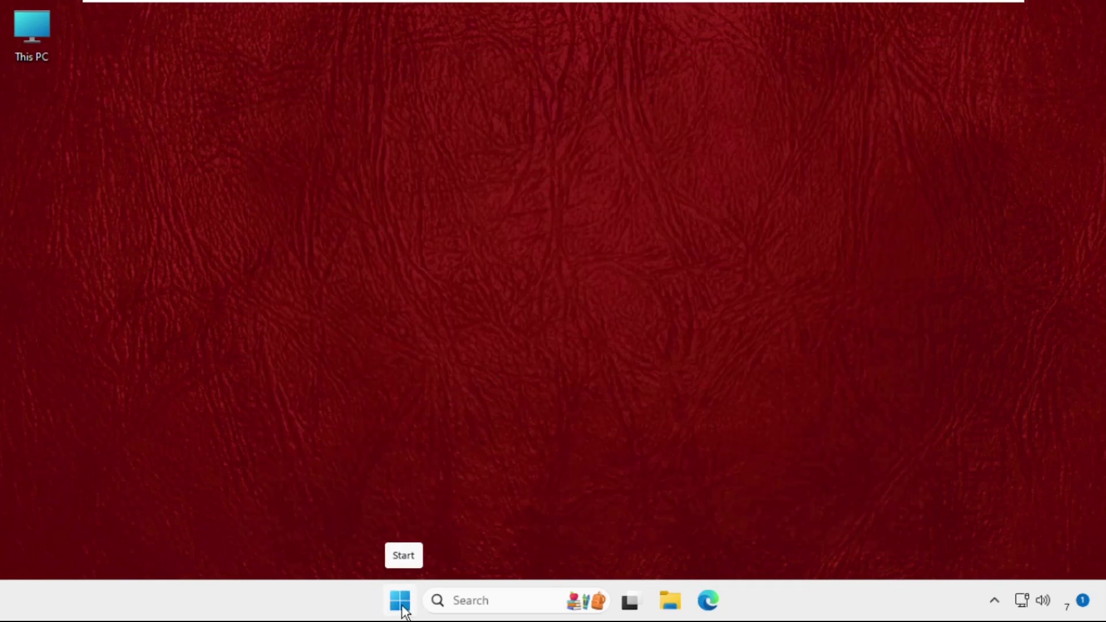
Step: Launch Task Manager via a search for 'task' and browse for a new task's program
{"action": "left_click", "coordinate": [457, 610]}
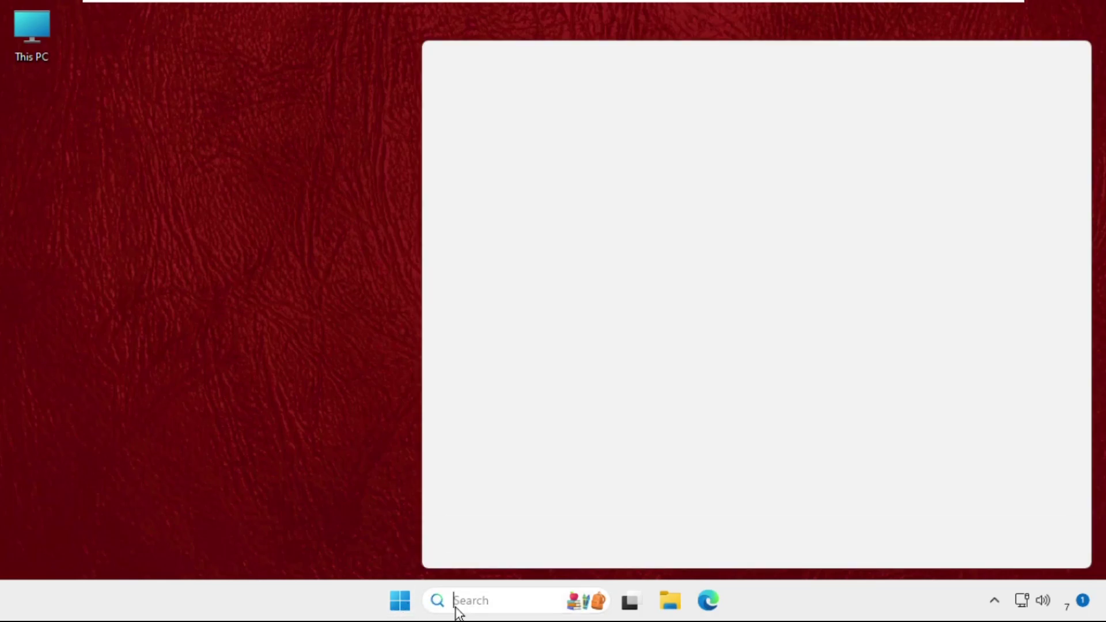
{"action": "type", "text": "task"}
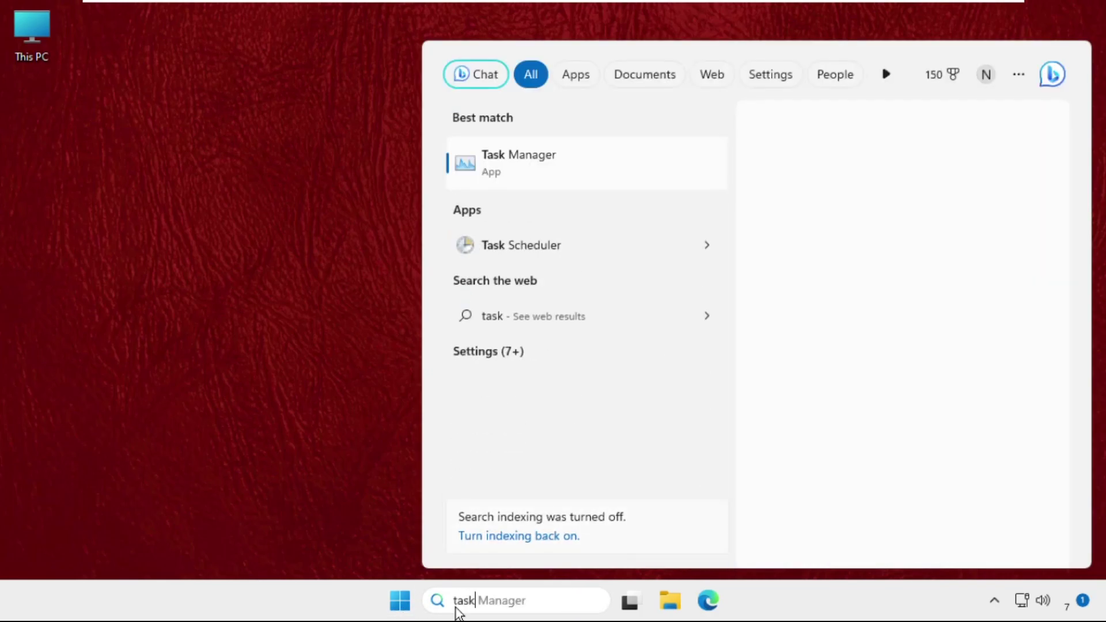
{"action": "left_click", "coordinate": [521, 162]}
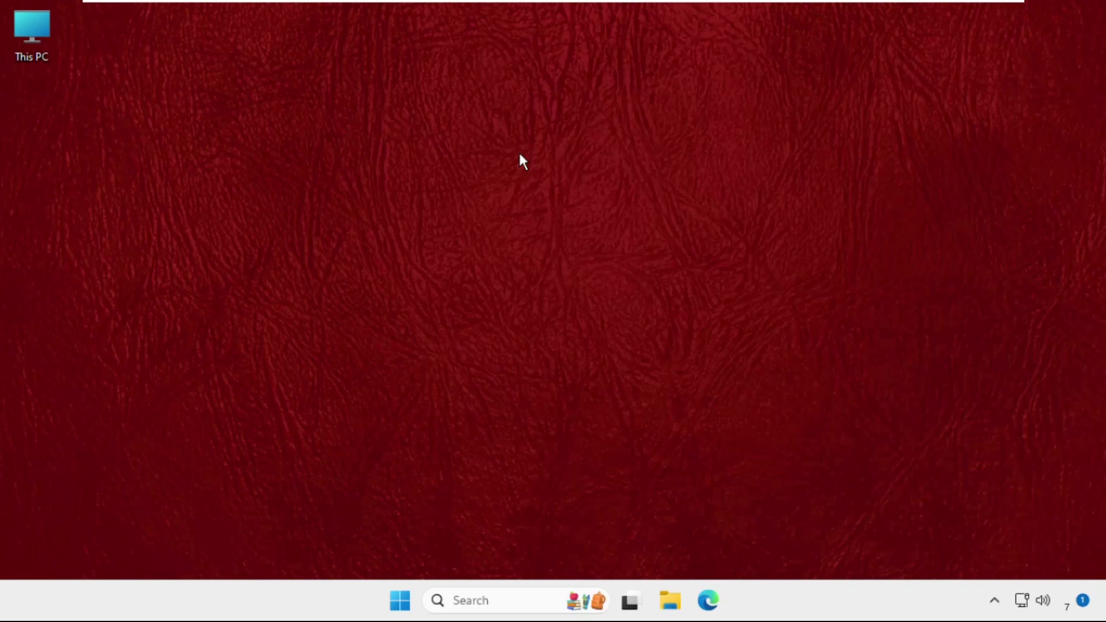
{"action": "left_click", "coordinate": [331, 157]}
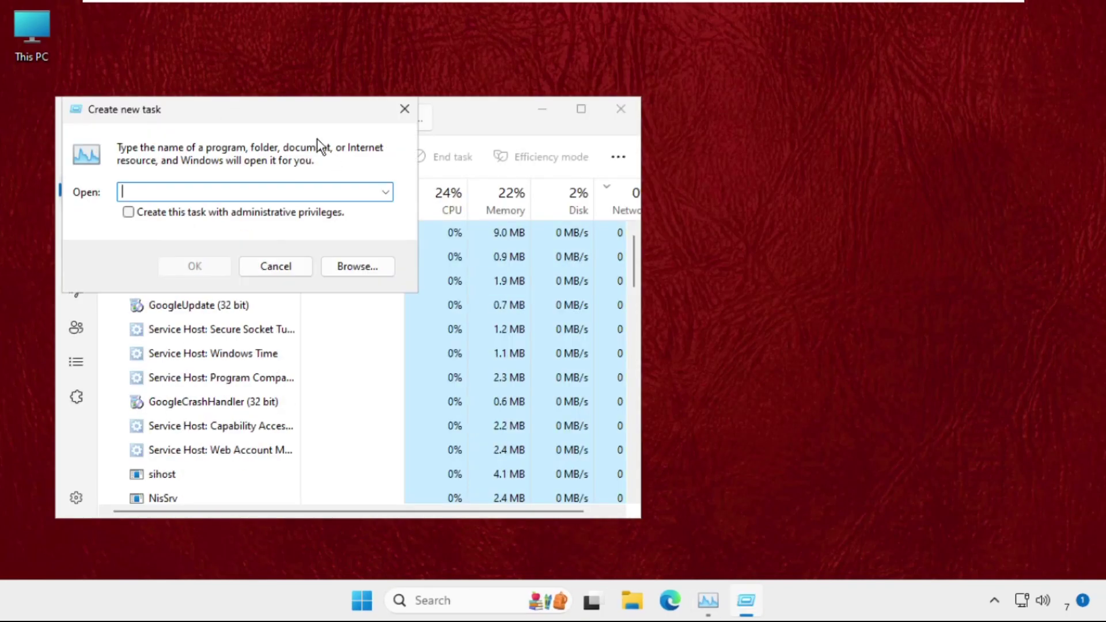
{"action": "left_click_drag", "start_coordinate": [429, 144], "coordinate": [763, 216]}
{"action": "left_click", "coordinate": [810, 371]}
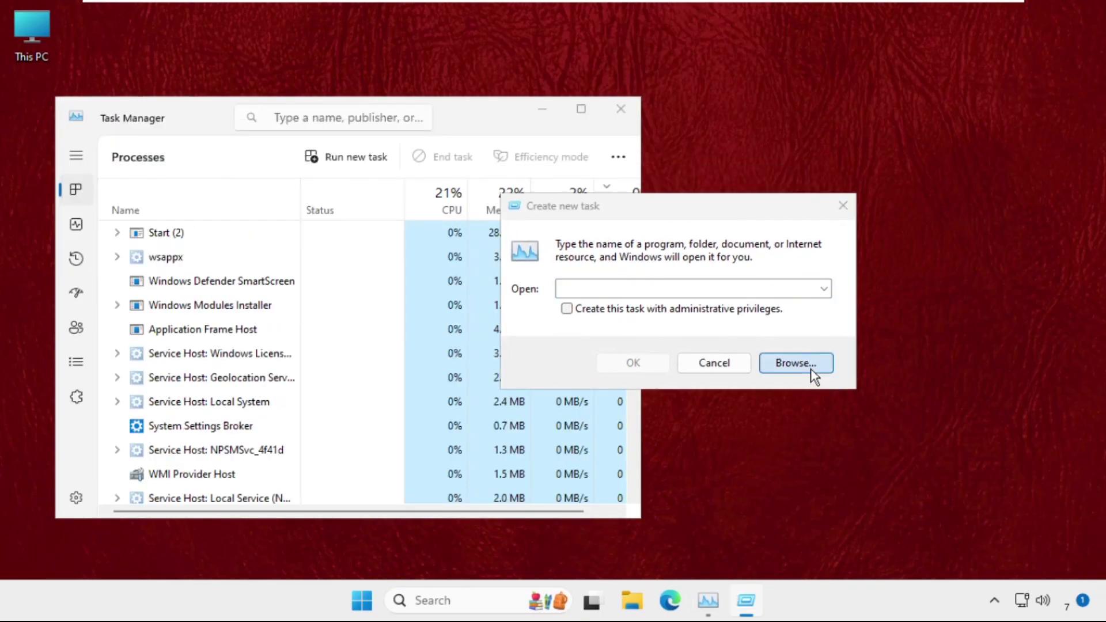
Step: Navigate the Browse dialog to C:\Windows\System32
{"action": "left_click_drag", "start_coordinate": [677, 159], "coordinate": [553, 99]}
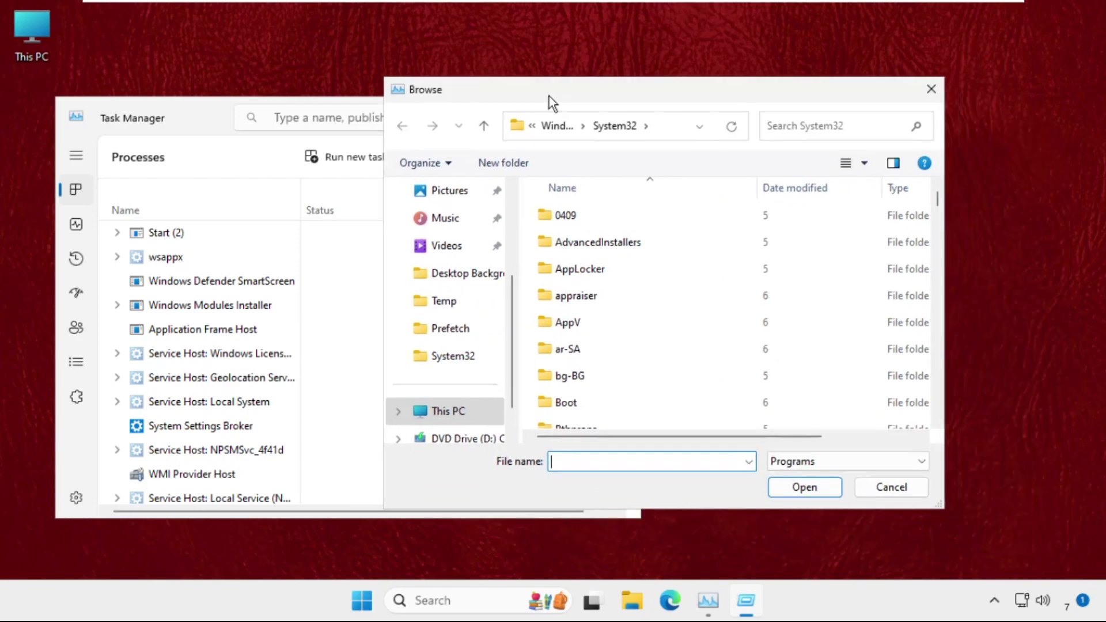
{"action": "left_click", "coordinate": [461, 416]}
{"action": "double_click", "coordinate": [612, 219]}
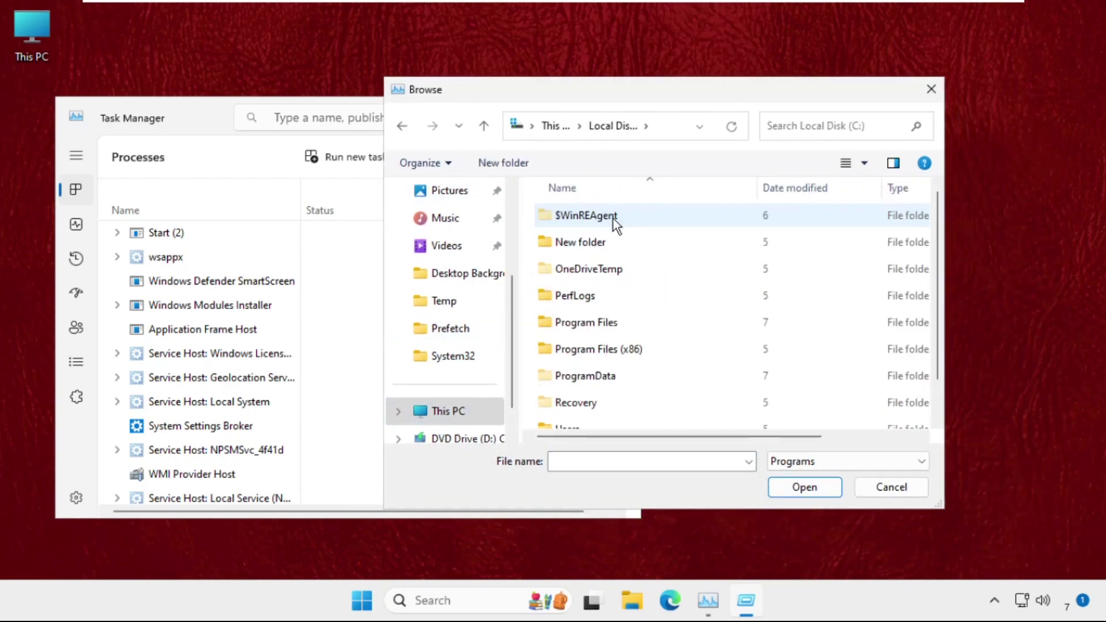
{"action": "scroll", "coordinate": [653, 334], "scroll_direction": "down", "scroll_amount": 2}
{"action": "double_click", "coordinate": [600, 418]}
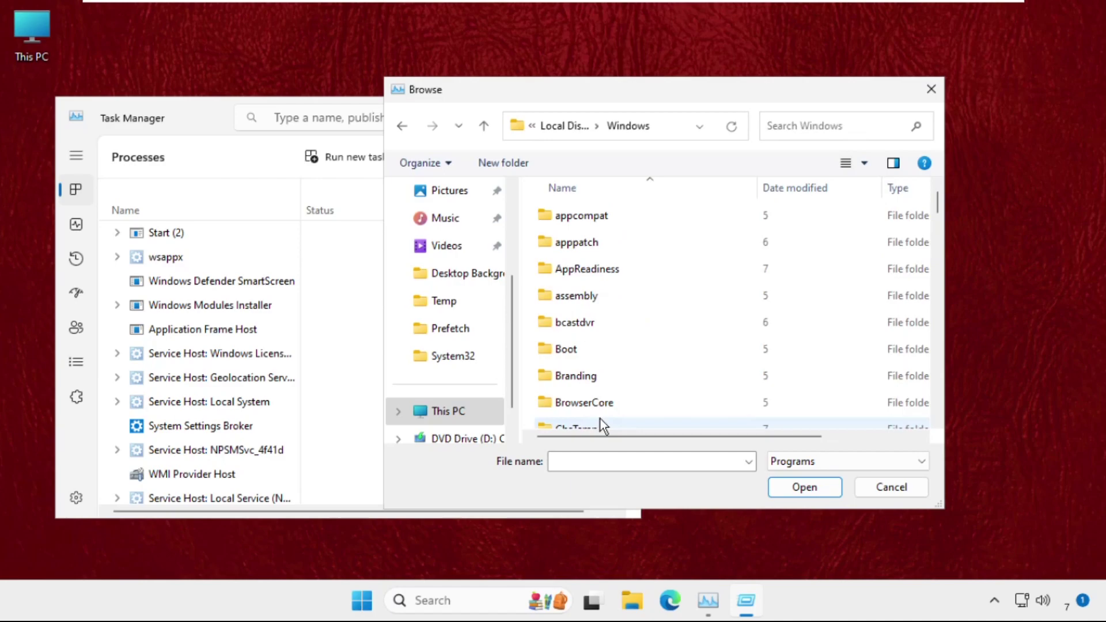
{"action": "scroll", "coordinate": [602, 344], "scroll_direction": "down", "scroll_amount": 5}
{"action": "scroll", "coordinate": [602, 345], "scroll_direction": "down", "scroll_amount": 15}
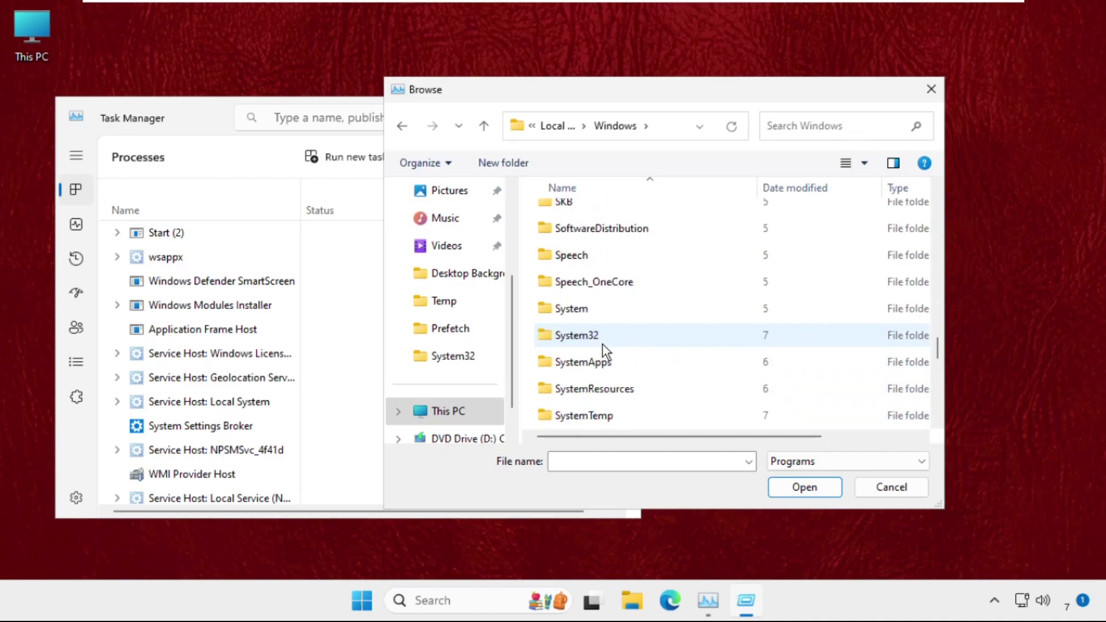
{"action": "scroll", "coordinate": [603, 344], "scroll_direction": "up", "scroll_amount": 2}
{"action": "left_click", "coordinate": [603, 321]}
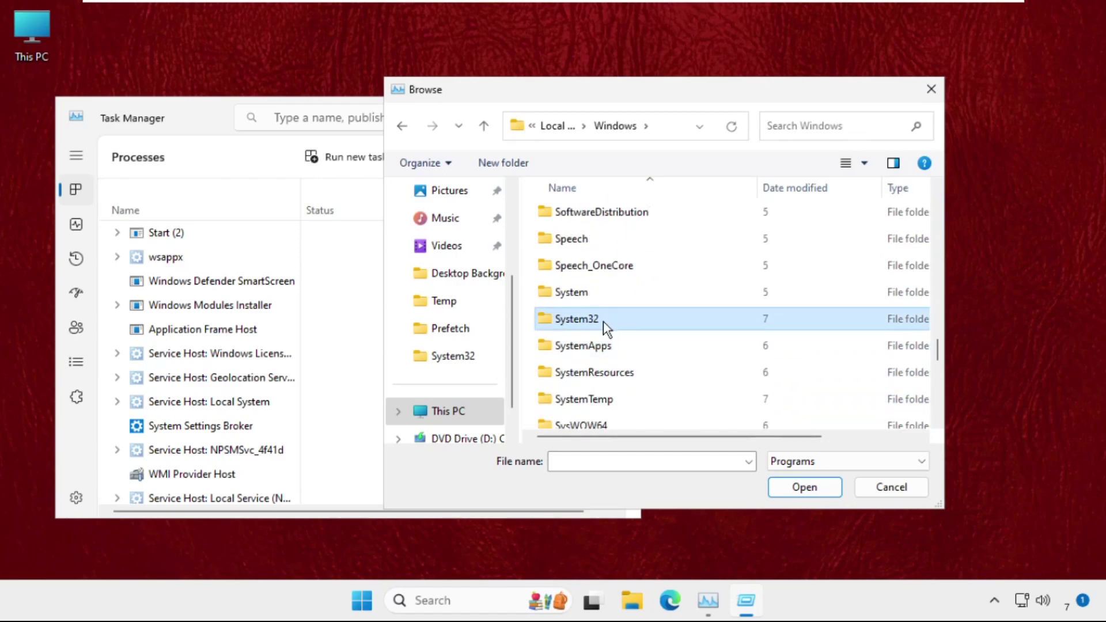
{"action": "double_click", "coordinate": [612, 321]}
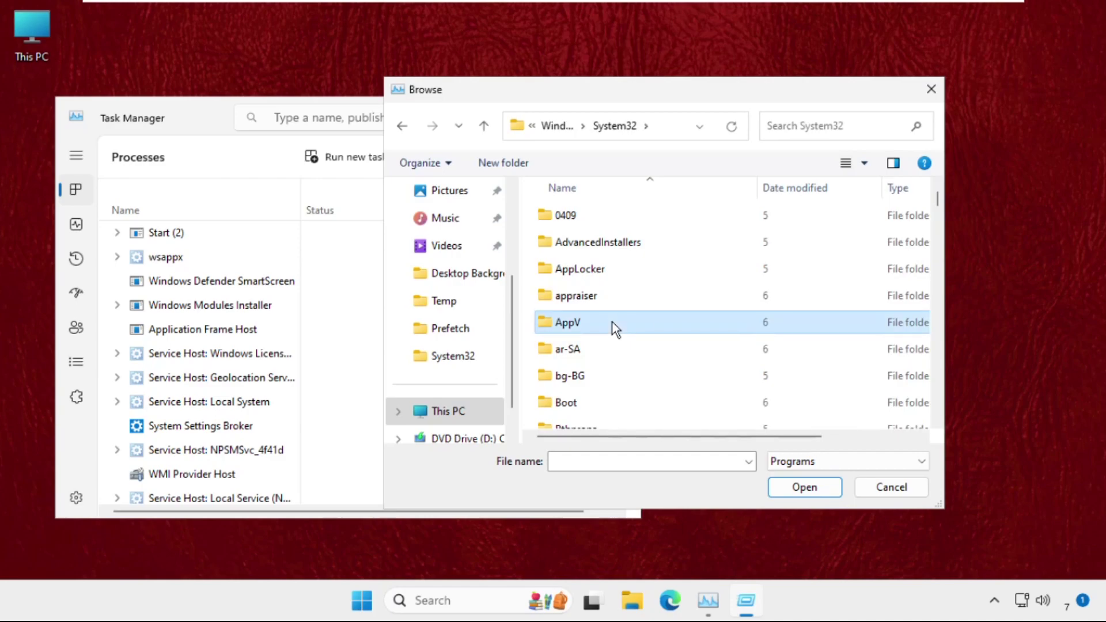
Step: Select cmd in System32 as the program to run
{"action": "key", "text": "c"}
{"action": "key", "text": "c"}
{"action": "key", "text": "c"}
{"action": "key", "text": "c"}
{"action": "key", "text": "c"}
{"action": "key", "text": "c"}
{"action": "key", "text": "c"}
{"action": "key", "text": "c"}
{"action": "key", "text": "c"}
{"action": "key", "text": "c"}
{"action": "key", "text": "c"}
{"action": "key", "text": "c"}
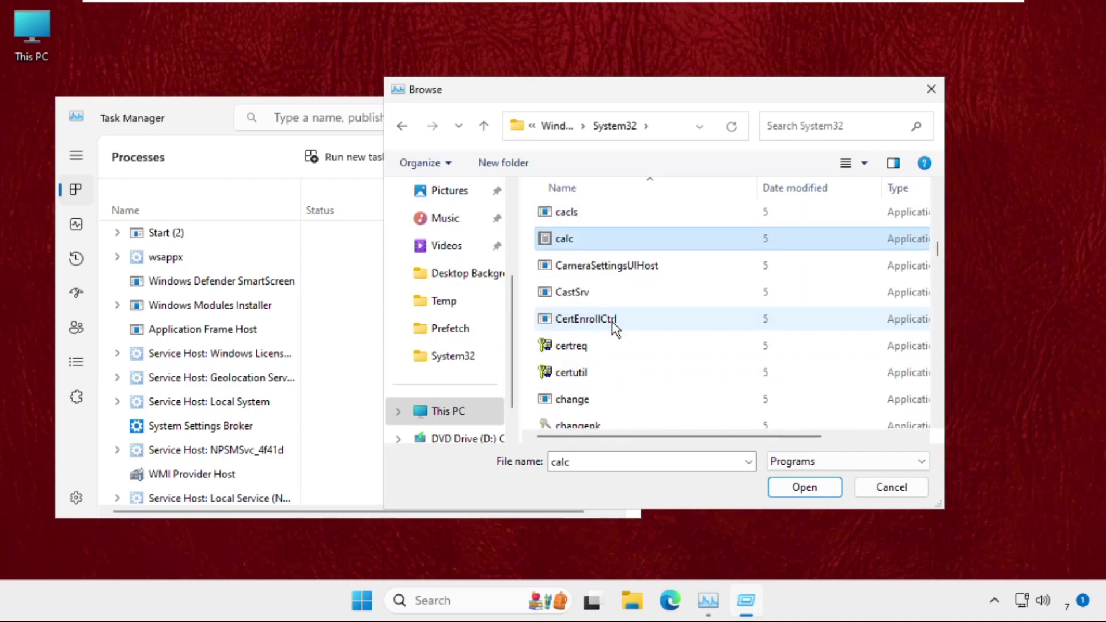
{"action": "key", "text": "c"}
{"action": "key", "text": "c"}
{"action": "key", "text": "c"}
{"action": "key", "text": "c"}
{"action": "key", "text": "c"}
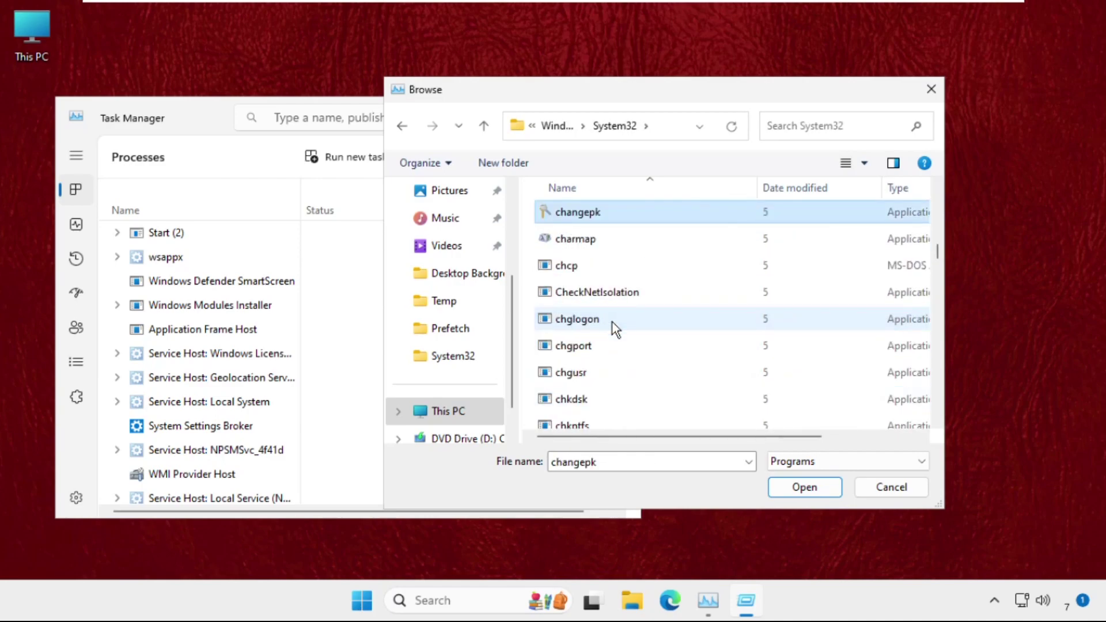
{"action": "scroll", "coordinate": [613, 323], "scroll_direction": "down", "scroll_amount": 3}
{"action": "scroll", "coordinate": [613, 322], "scroll_direction": "down", "scroll_amount": 1}
{"action": "left_click", "coordinate": [579, 391]}
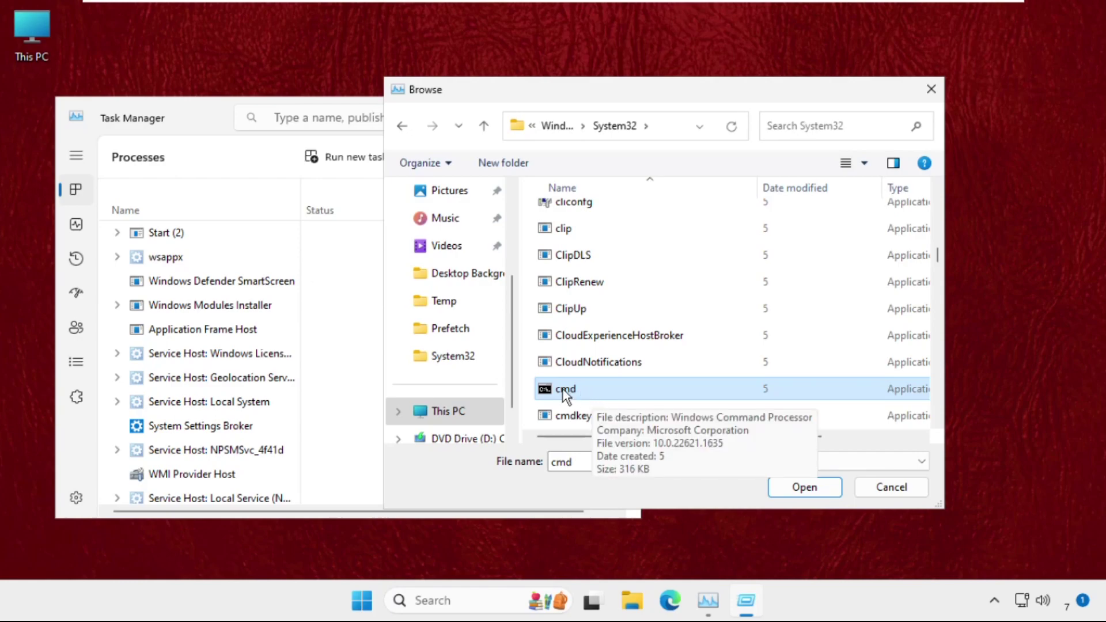
Step: Run cmd.exe as a new task with administrative privileges and close Task Manager
{"action": "left_click", "coordinate": [804, 486]}
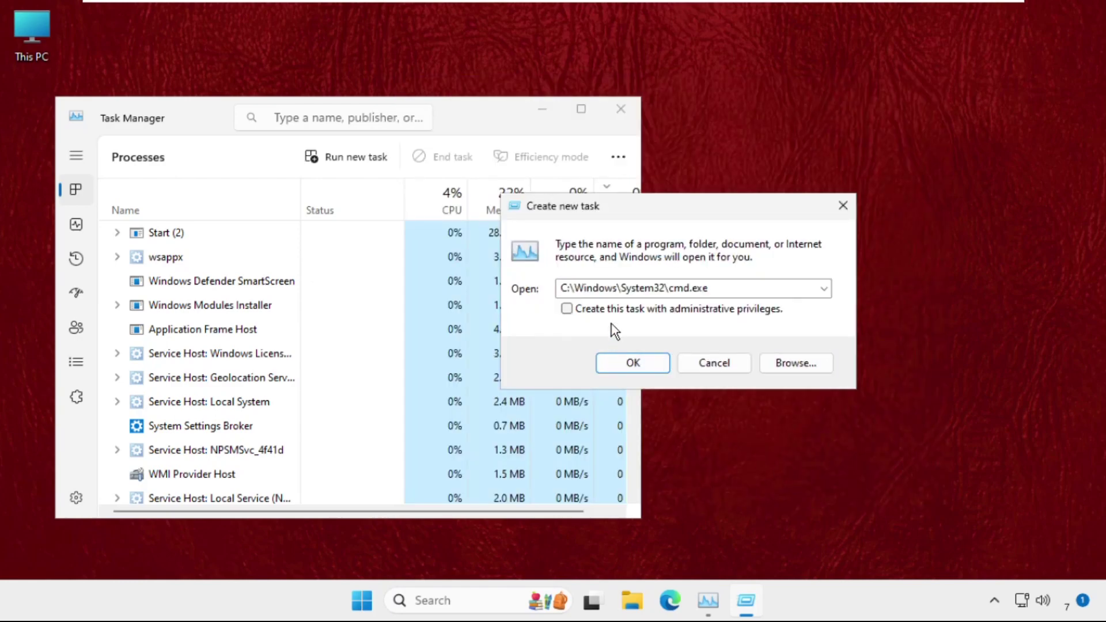
{"action": "left_click", "coordinate": [613, 309]}
{"action": "left_click", "coordinate": [632, 362]}
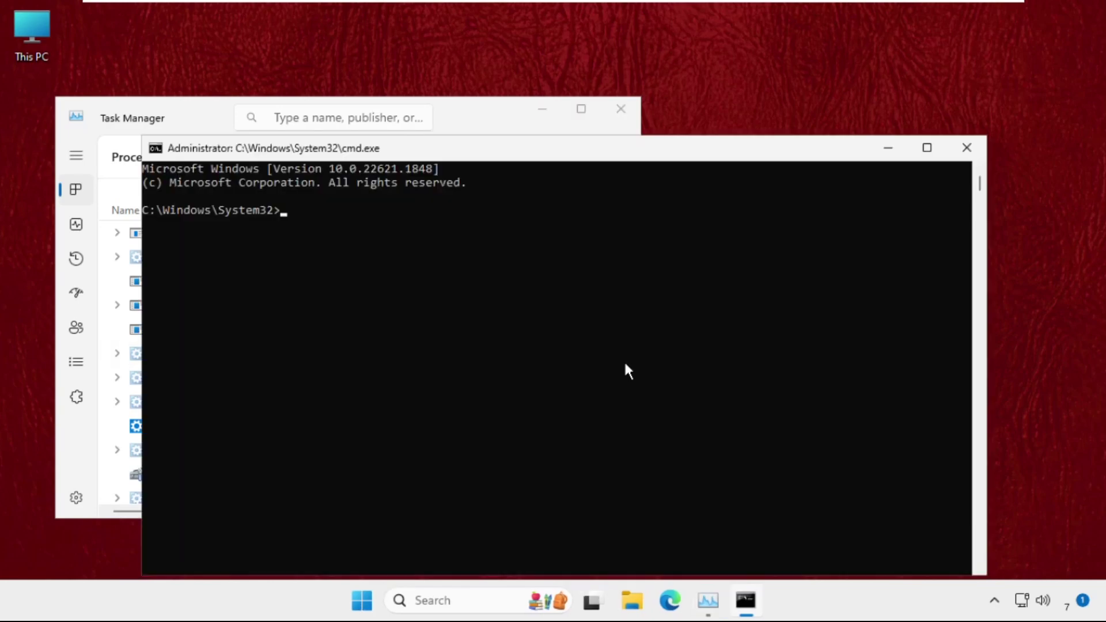
{"action": "left_click", "coordinate": [621, 110]}
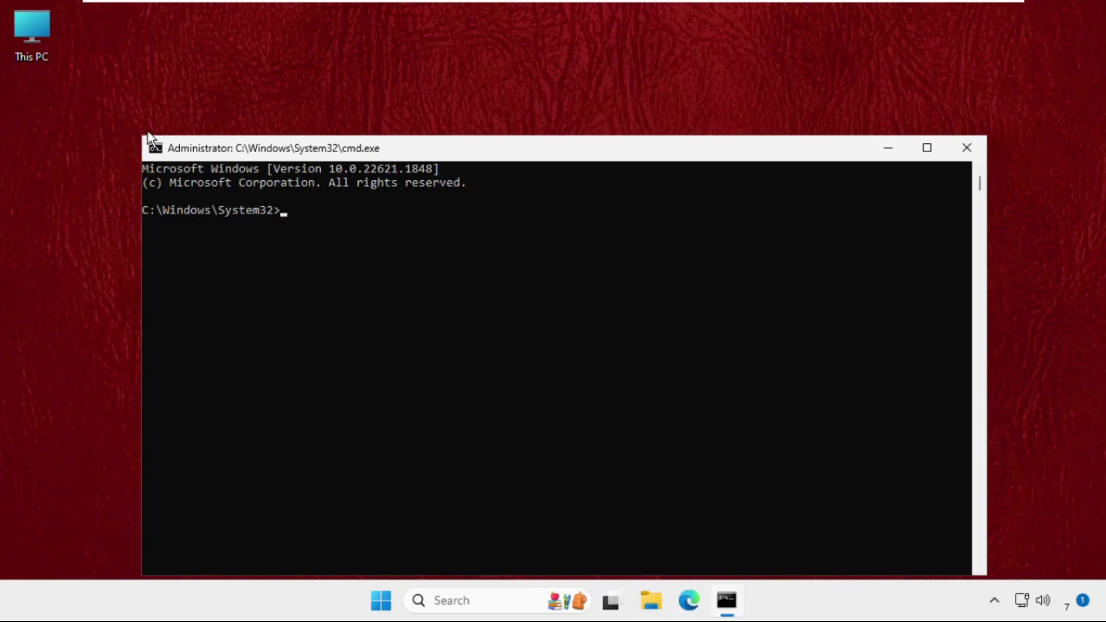
Step: Shrink and centre the Command Prompt window, then run sfc /scannow
{"action": "left_click_drag", "start_coordinate": [148, 138], "coordinate": [342, 339]}
{"action": "left_click_drag", "start_coordinate": [444, 350], "coordinate": [419, 181]}
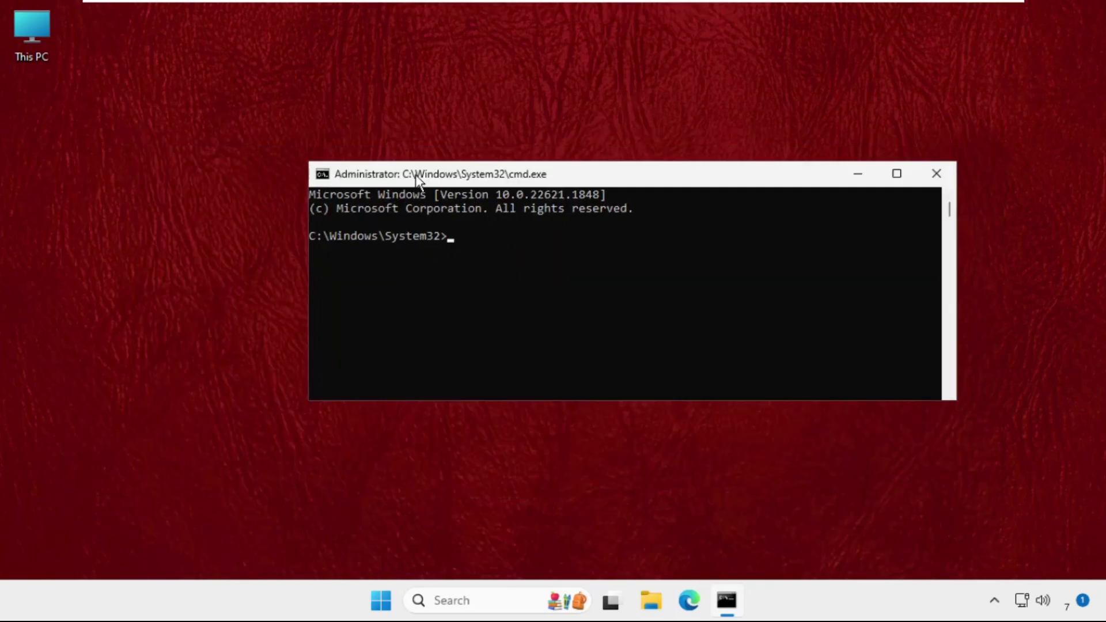
{"action": "type", "text": "sfc /scannow"}
{"action": "key", "text": "Return"}
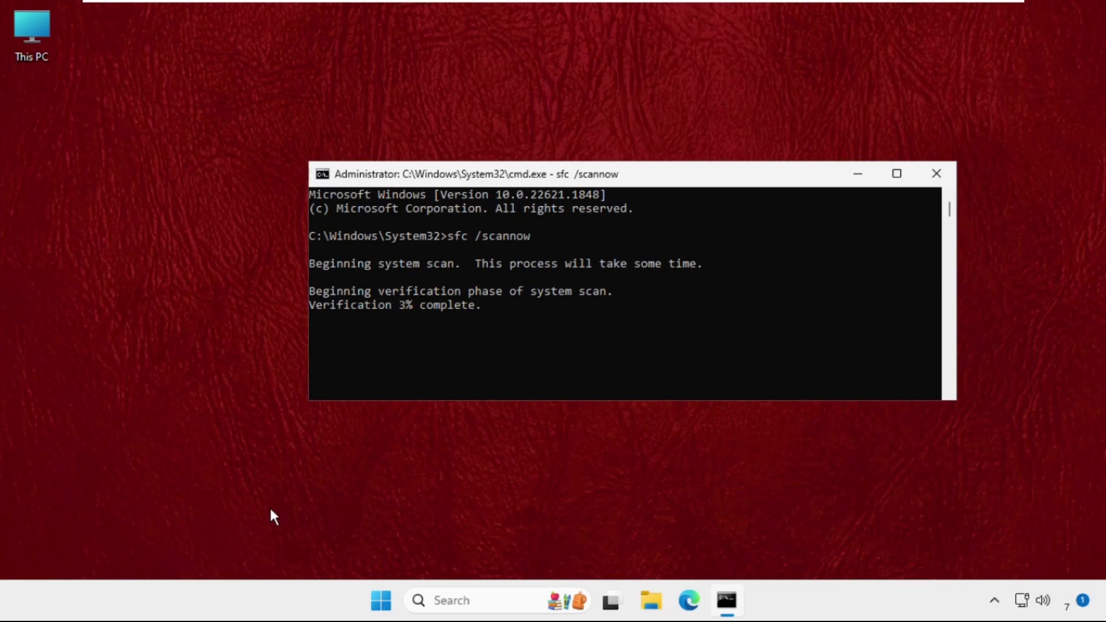
Step: Minimise the scanning Command Prompt and open the %temp%\ folder through Run
{"action": "left_click", "coordinate": [858, 174]}
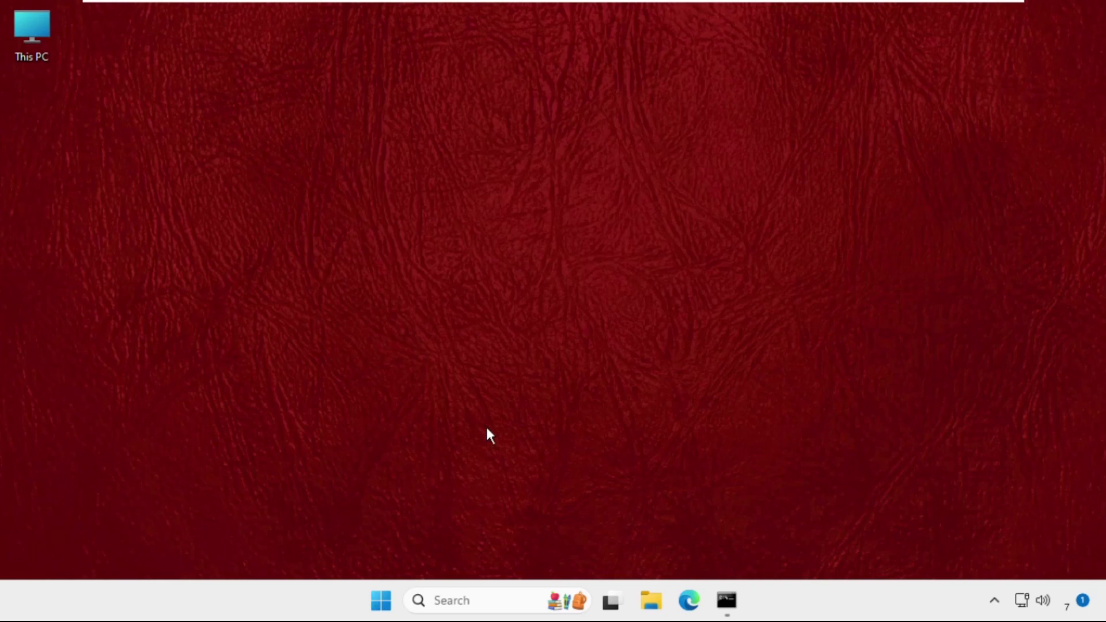
{"action": "key", "text": "super+r"}
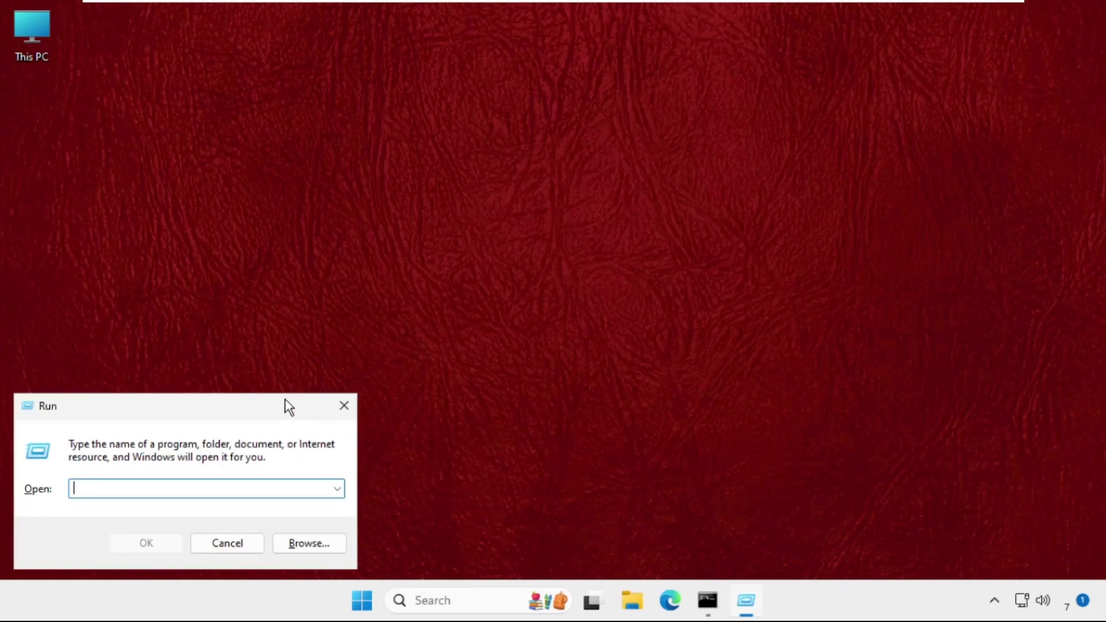
{"action": "left_click_drag", "start_coordinate": [257, 400], "coordinate": [669, 93]}
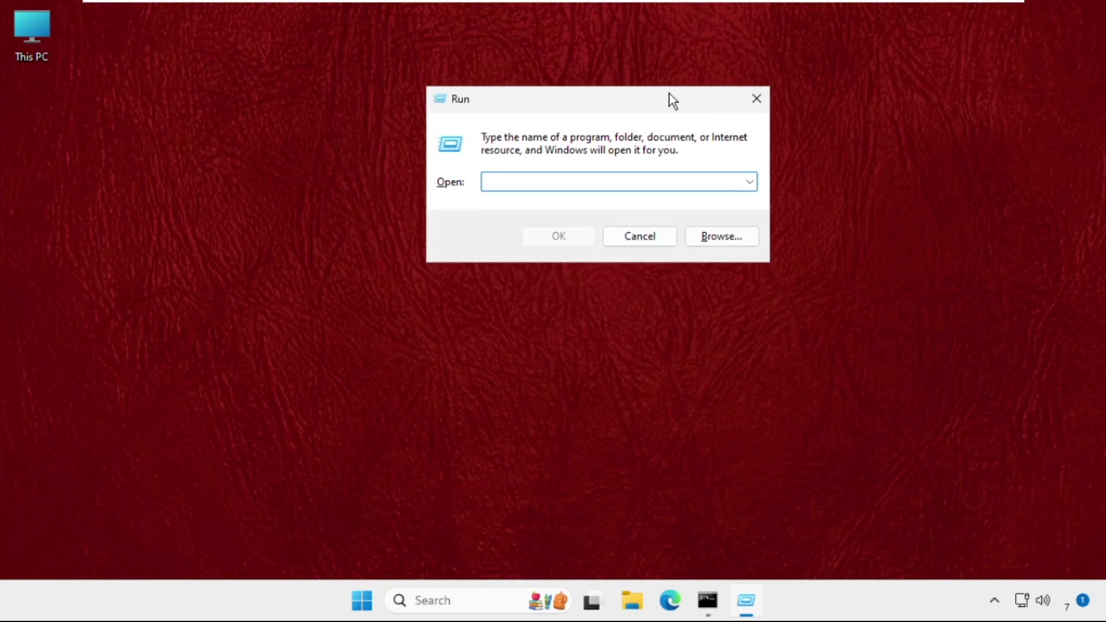
{"action": "type", "text": "%temp"}
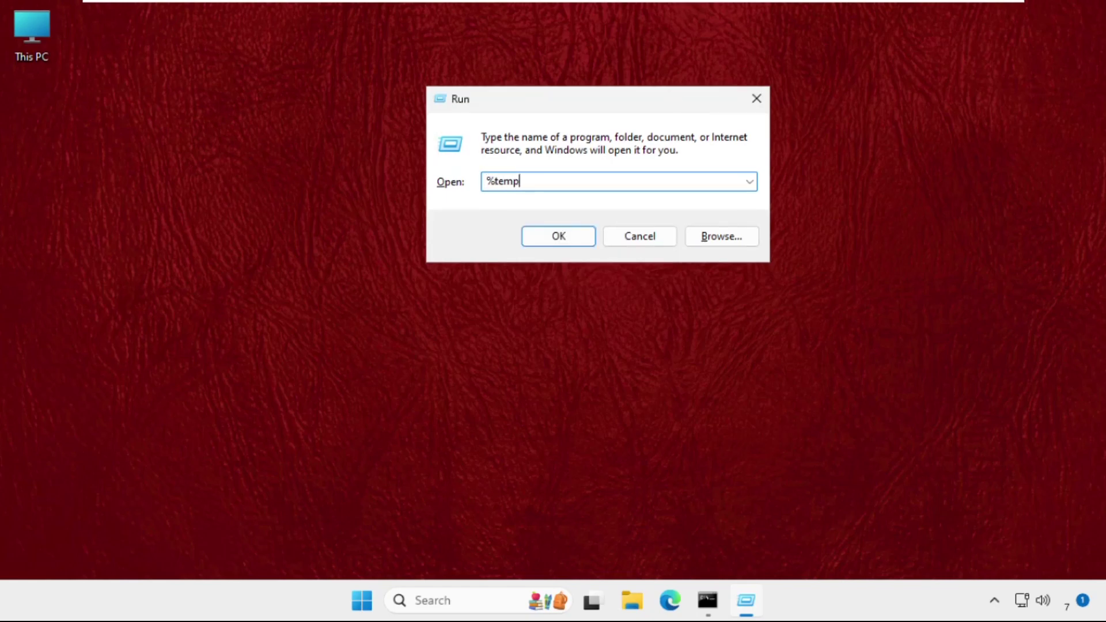
{"action": "type", "text": "%\\"}
{"action": "key", "text": "Return"}
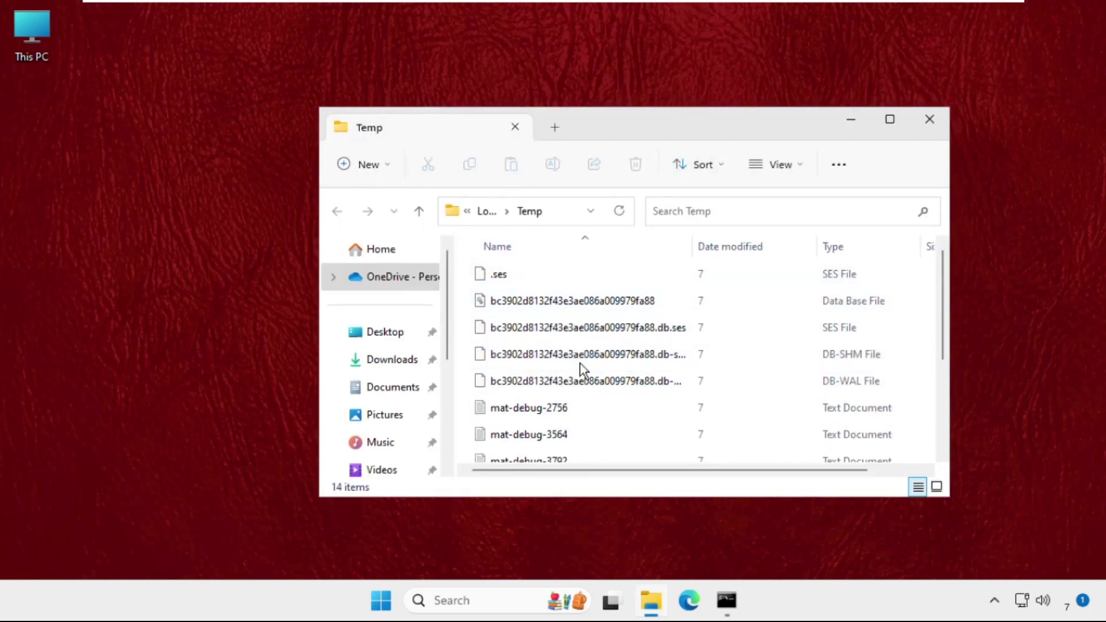
Step: Select all 14 files in the Temp folder and delete them
{"action": "left_click", "coordinate": [582, 344]}
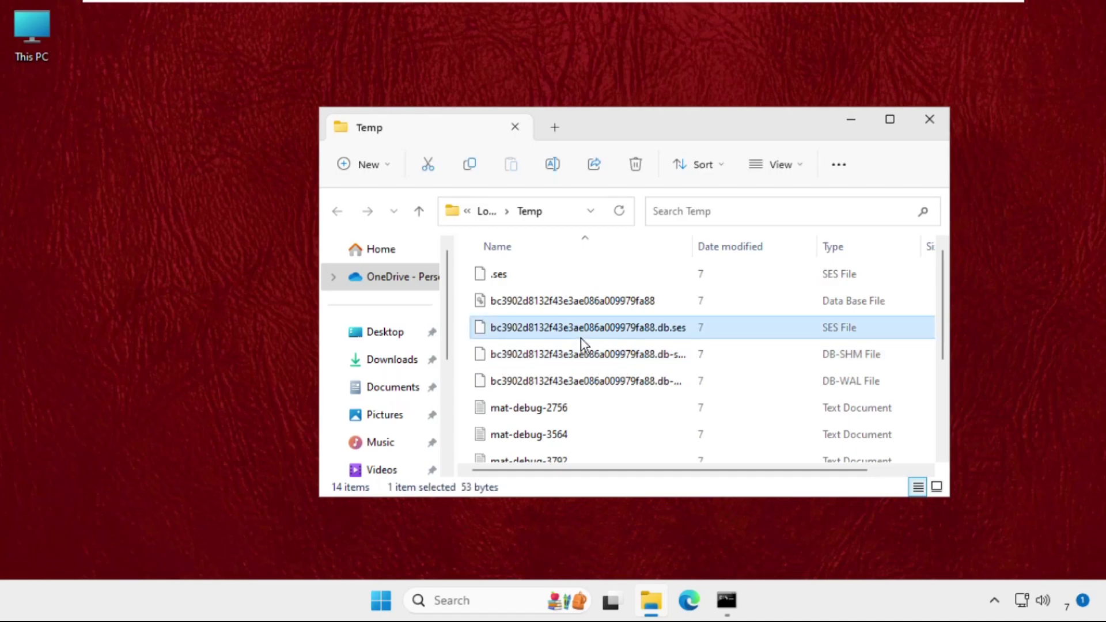
{"action": "key", "text": "ctrl+a"}
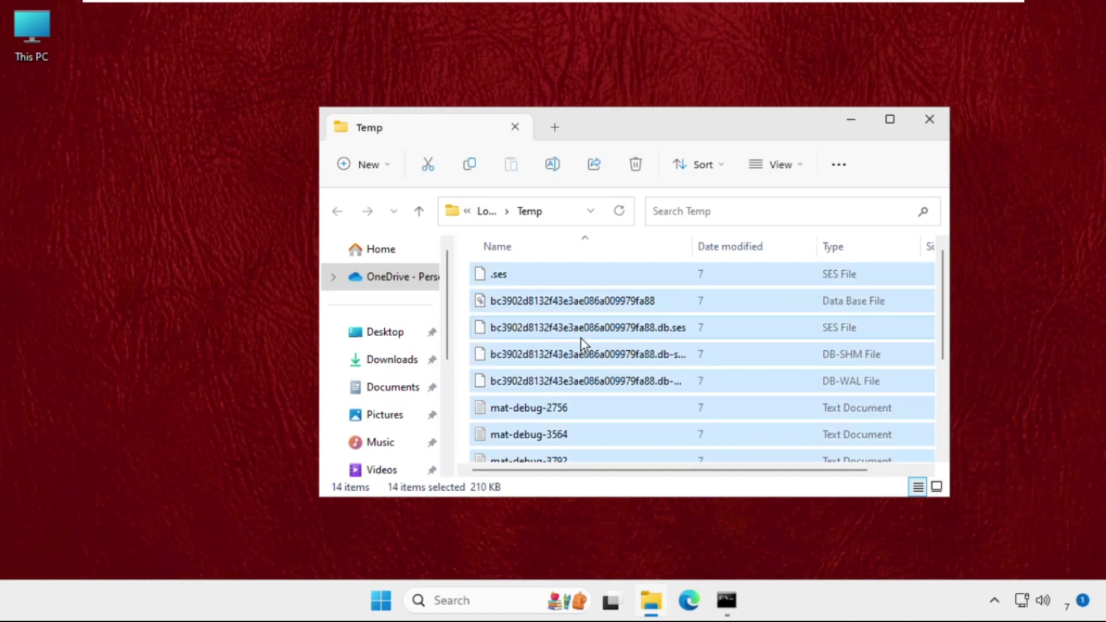
{"action": "right_click", "coordinate": [583, 344]}
{"action": "left_click", "coordinate": [742, 361]}
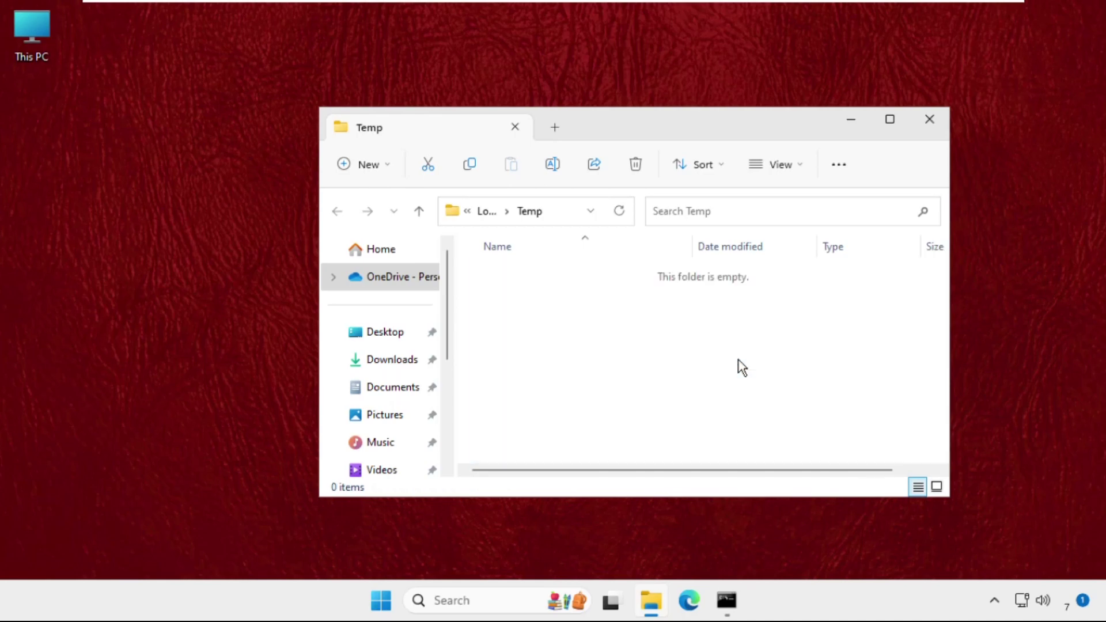
Step: Close the emptied %temp% window and open 'temp' from Run to reach C:\Windows\Temp
{"action": "left_click", "coordinate": [944, 117]}
{"action": "key", "text": "super+r"}
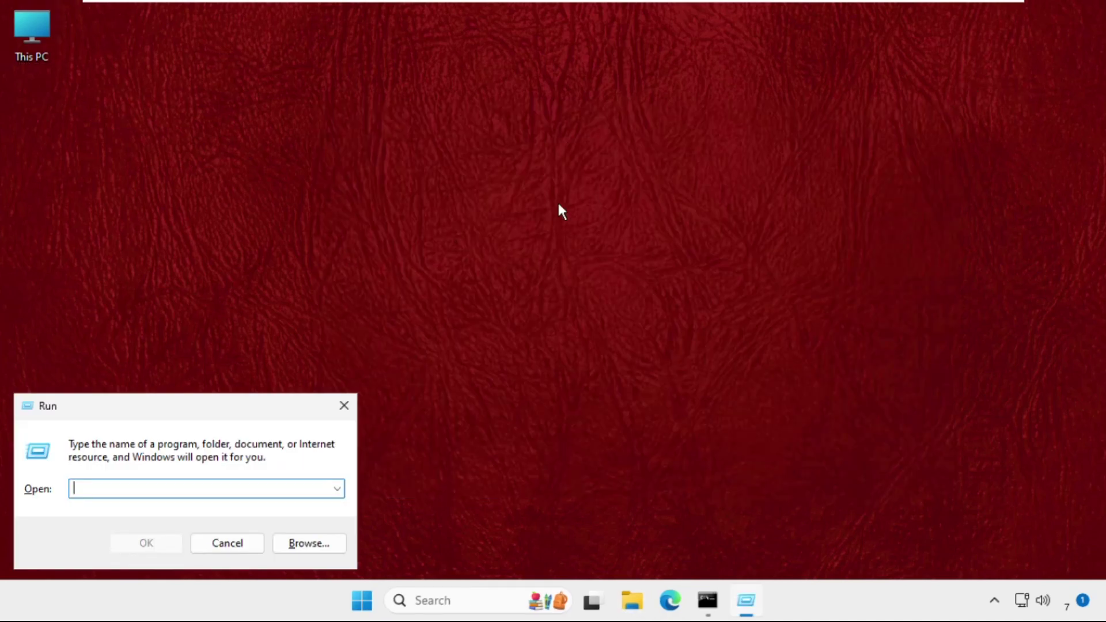
{"action": "type", "text": "temp"}
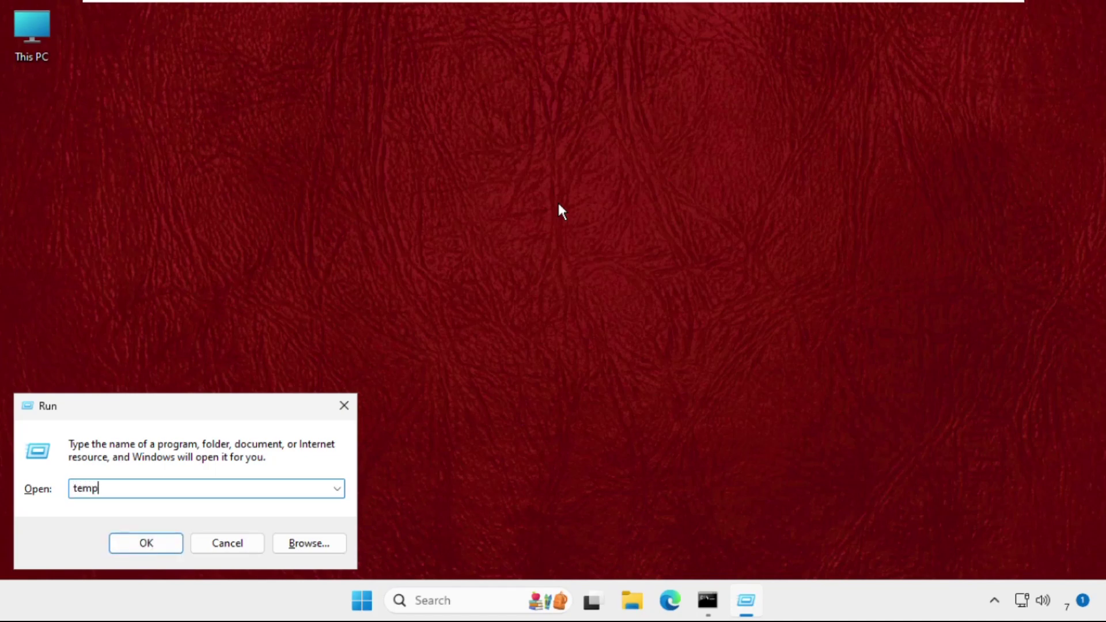
{"action": "key", "text": "Return"}
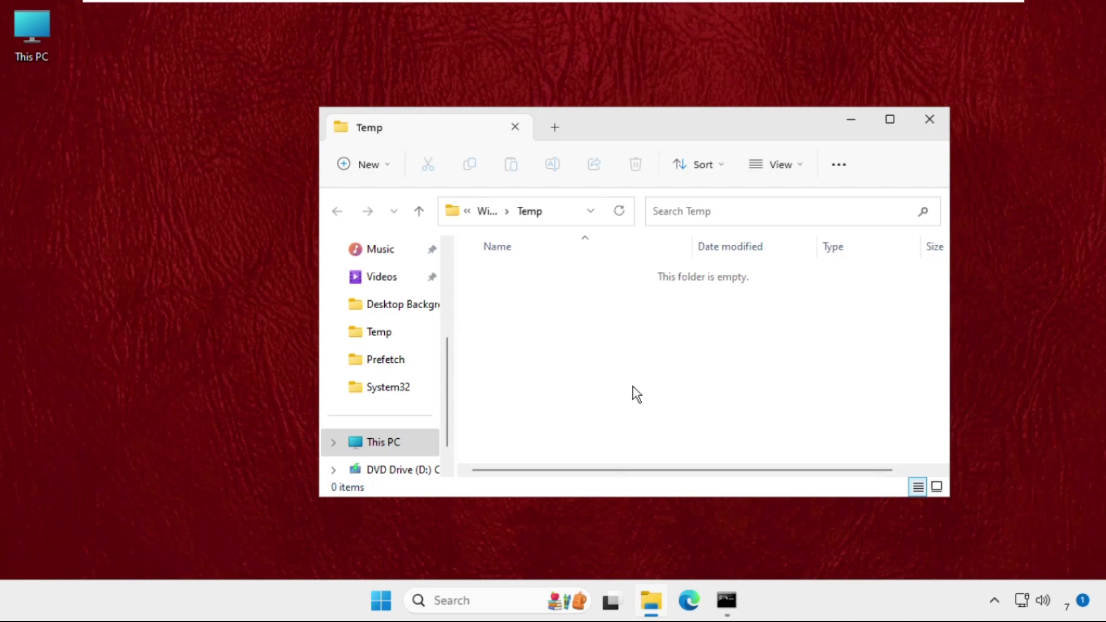
Step: Close the empty Windows Temp window and restore the Command Prompt from the taskbar
{"action": "left_click", "coordinate": [930, 119]}
{"action": "left_click", "coordinate": [732, 604]}
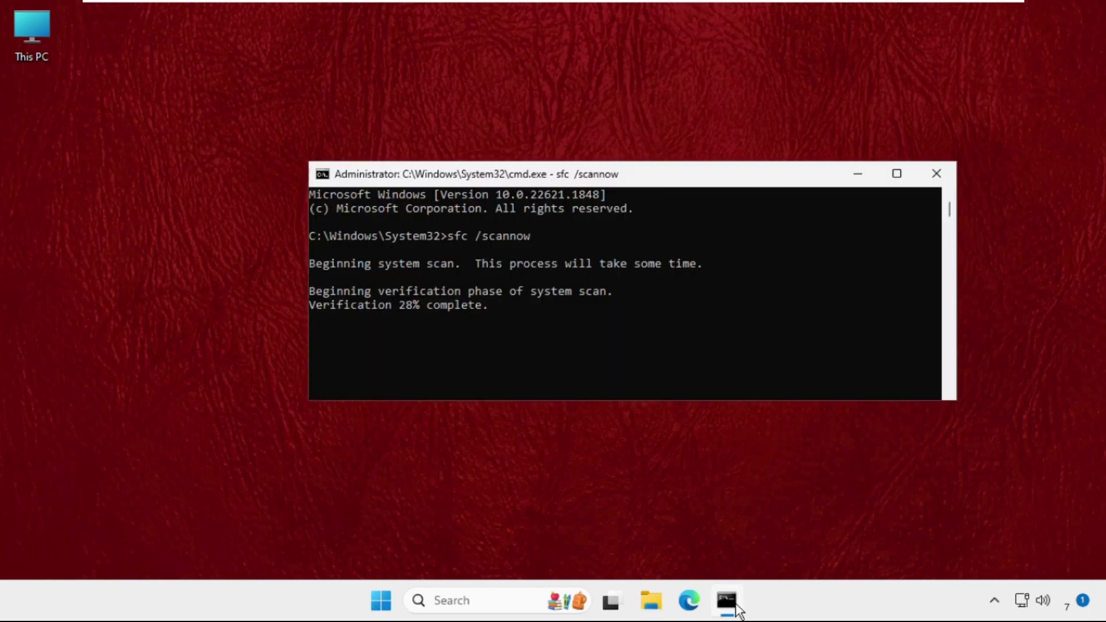